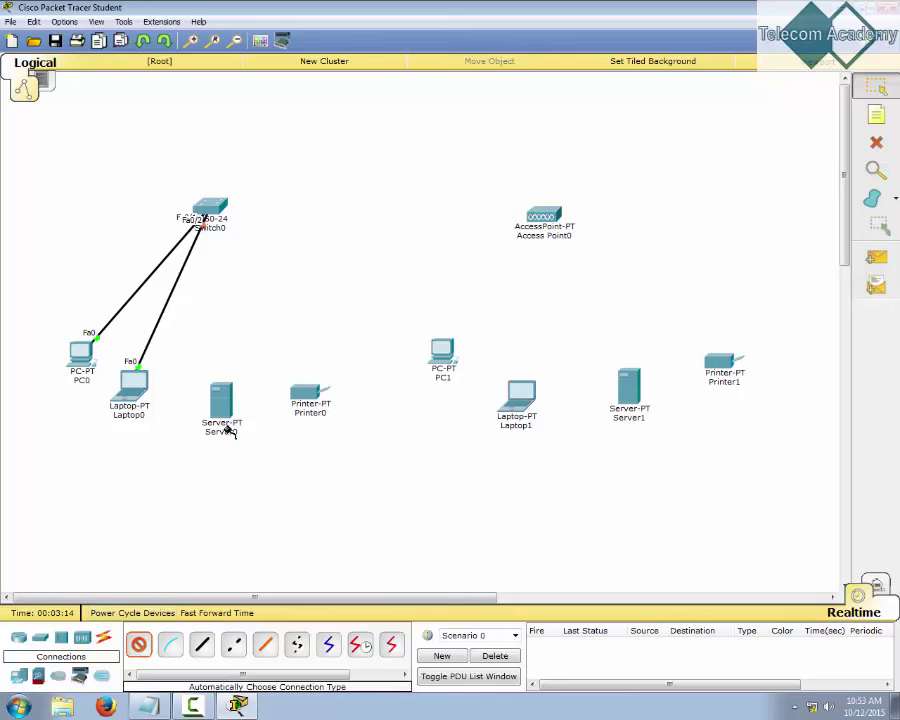
Connect Server0 and Printer0 to Switch0 using automatically chosen connection types.
click(216, 408)
click(216, 206)
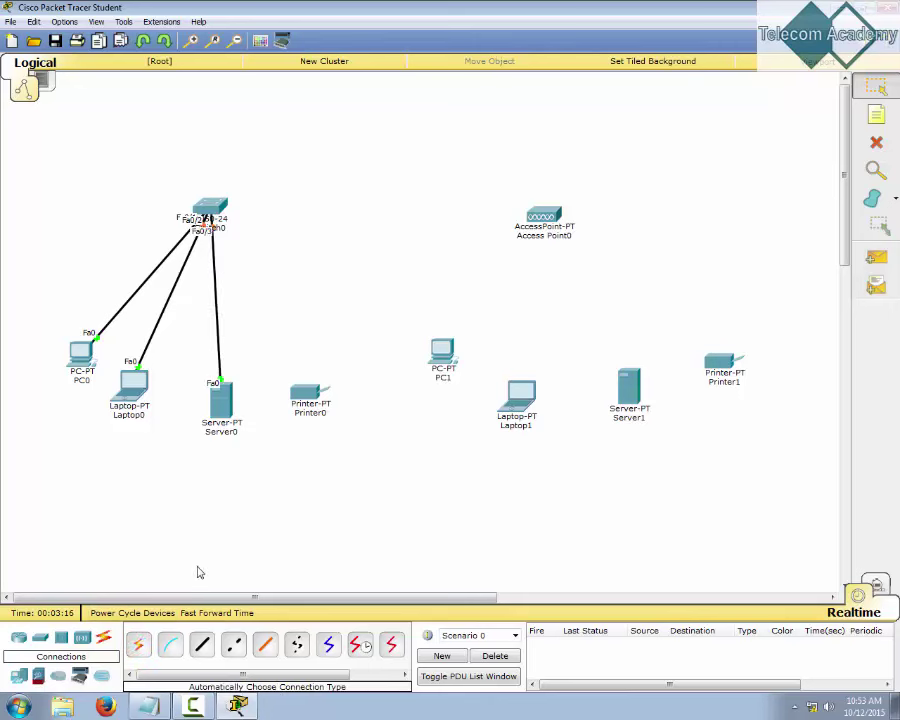
click(138, 646)
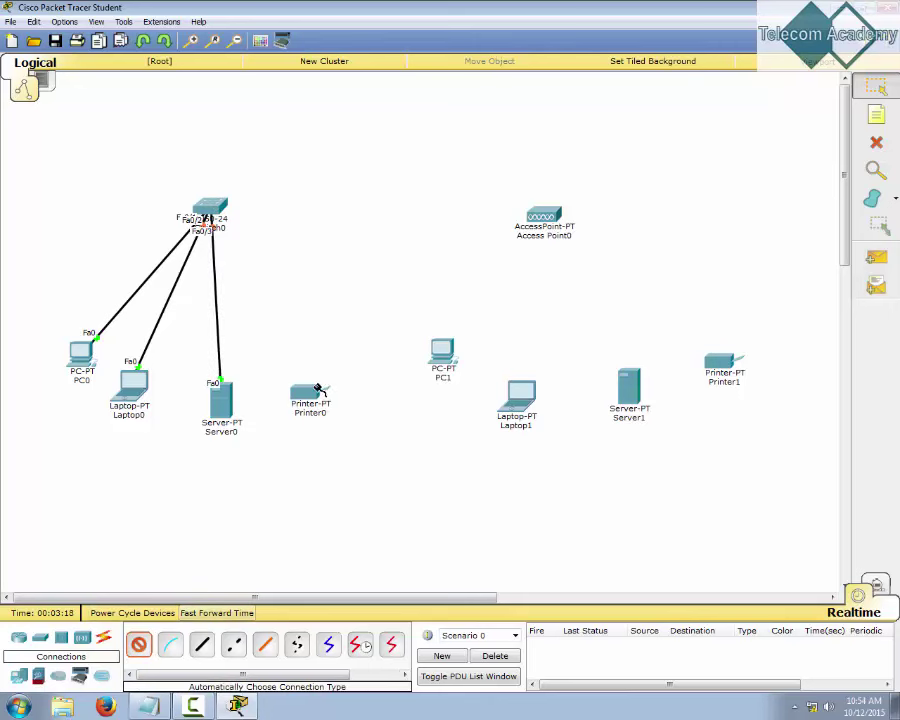
click(228, 234)
click(312, 395)
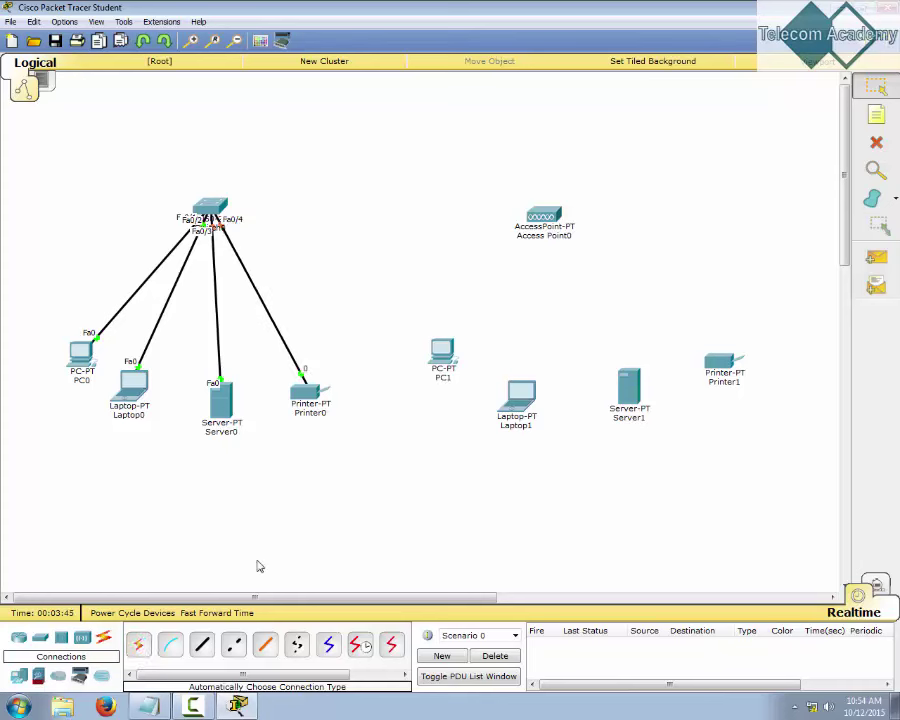
Connect Switch0 to Access Point0 with a copper straight-through cable.
click(202, 646)
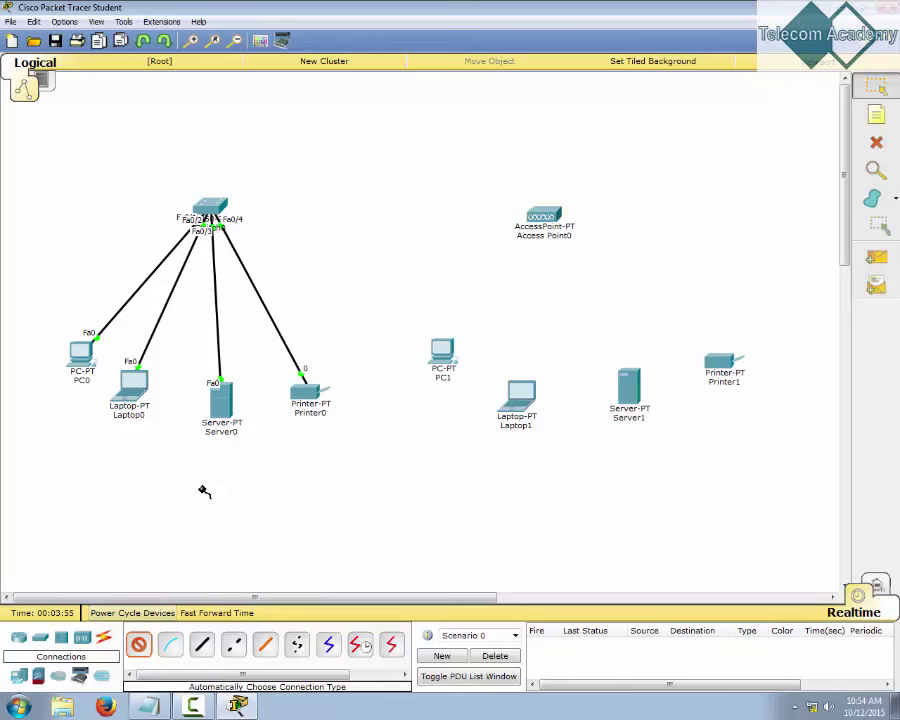
click(215, 210)
click(543, 215)
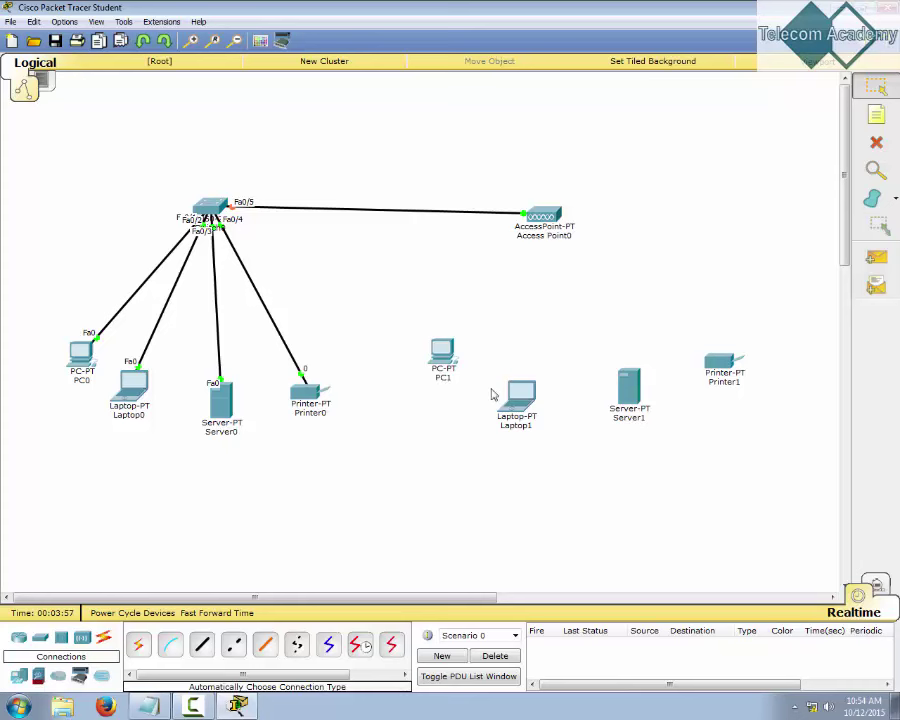
Examine PC1's physical device view in an enlarged window and return to the workspace.
drag(462, 355, 770, 496)
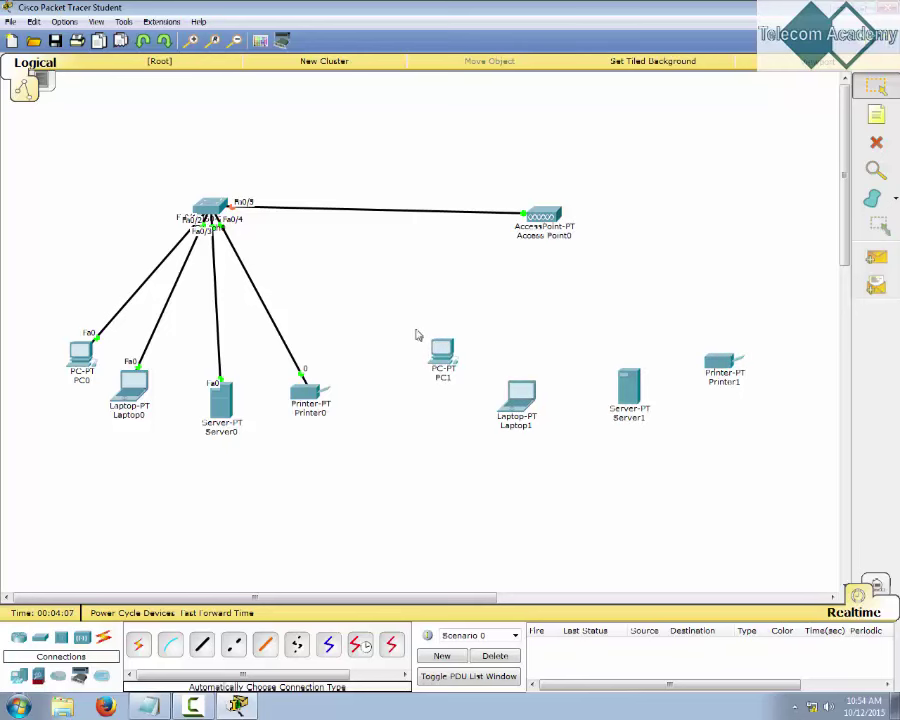
click(442, 352)
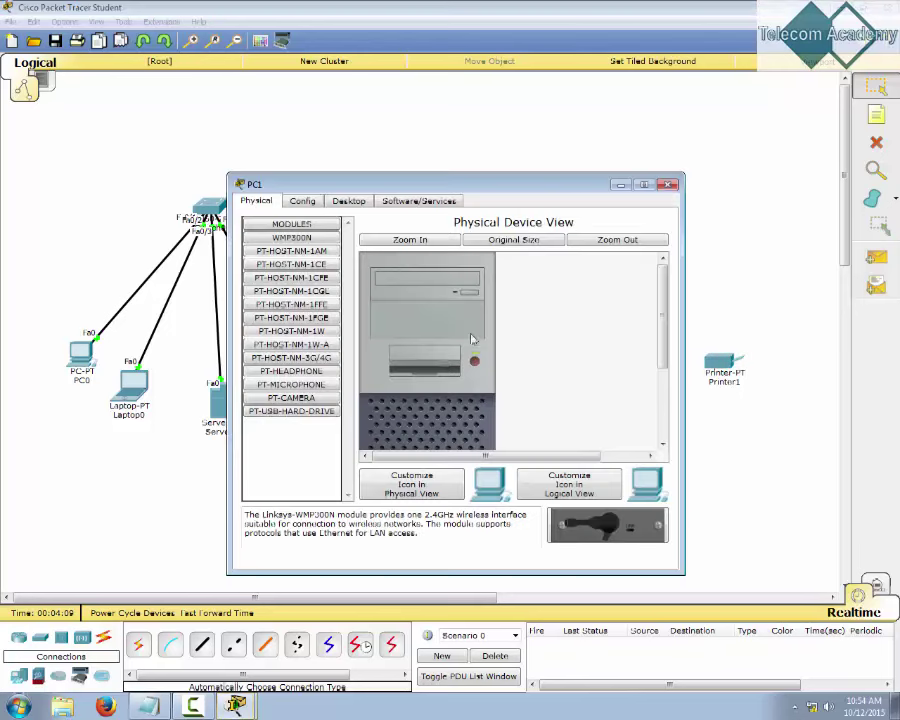
drag(628, 185, 503, 100)
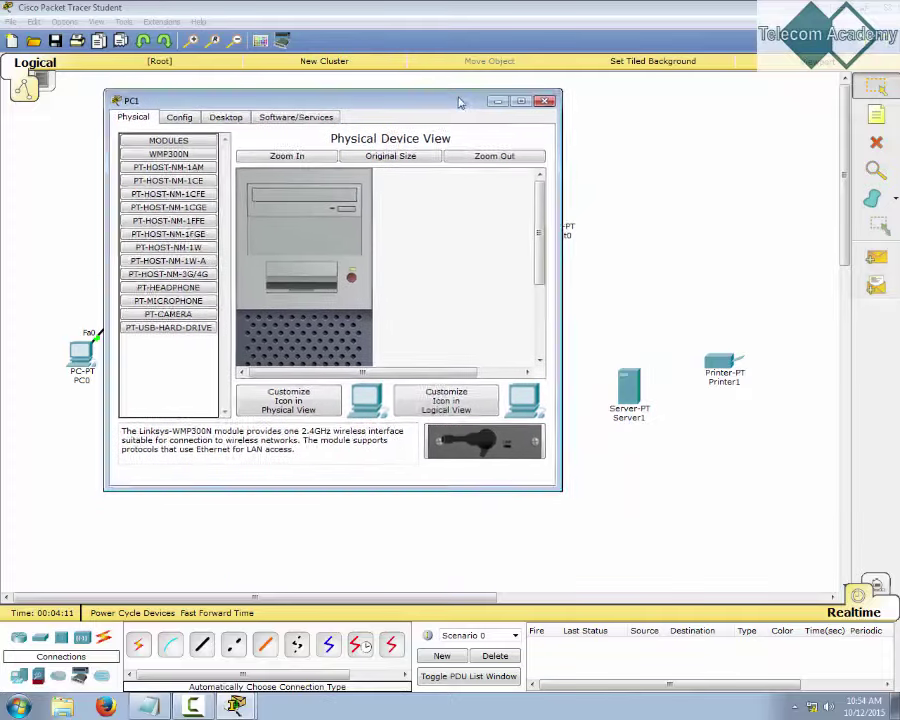
click(518, 99)
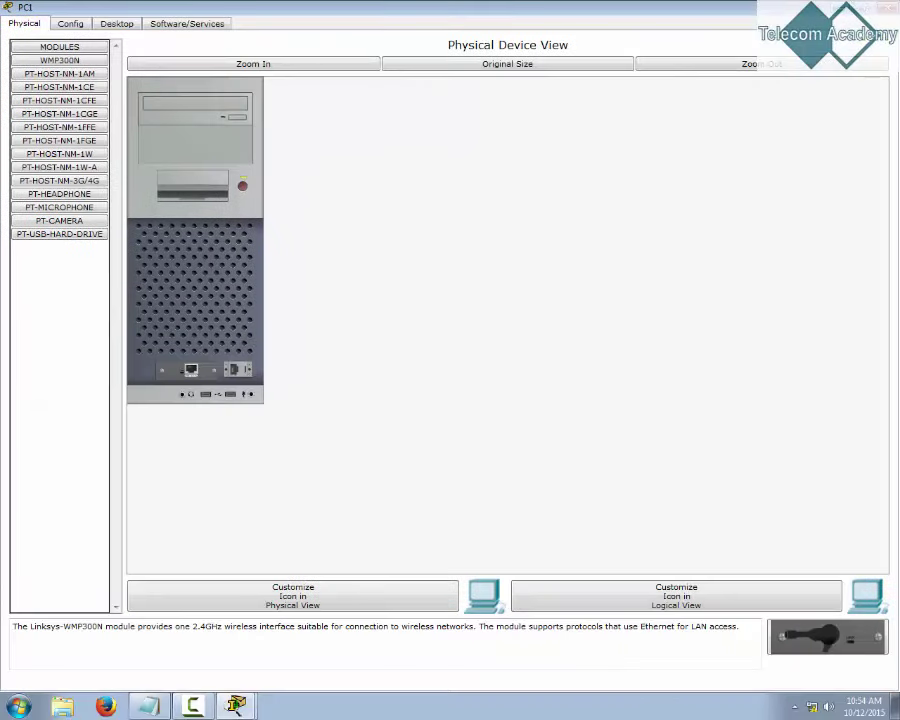
click(888, 8)
drag(428, 293, 455, 400)
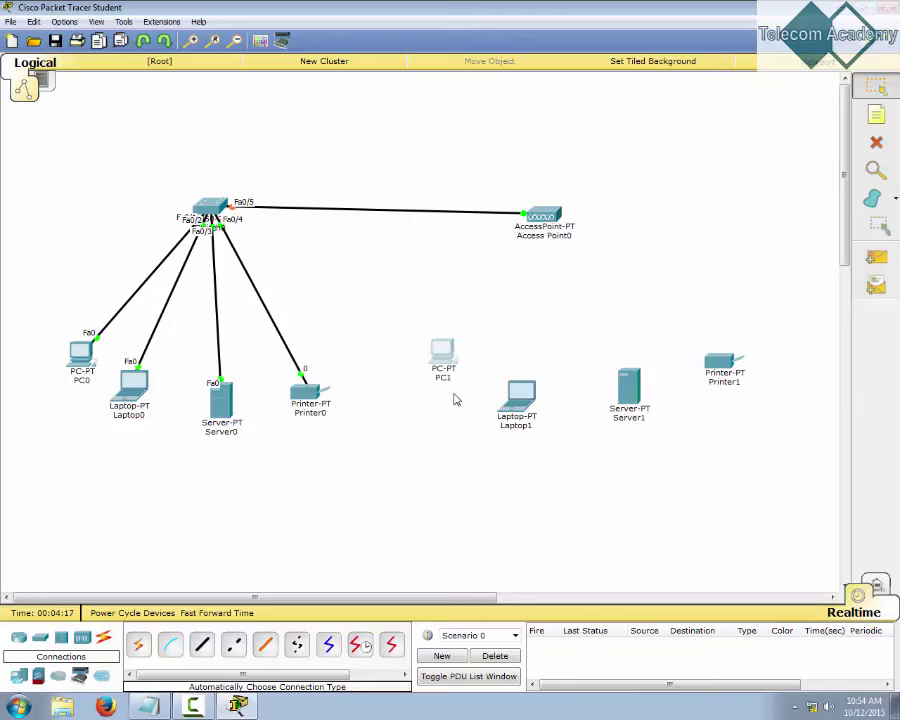
Replace PC1's Ethernet module with a WMP300N wireless module while it is powered off, and power it back on.
click(442, 352)
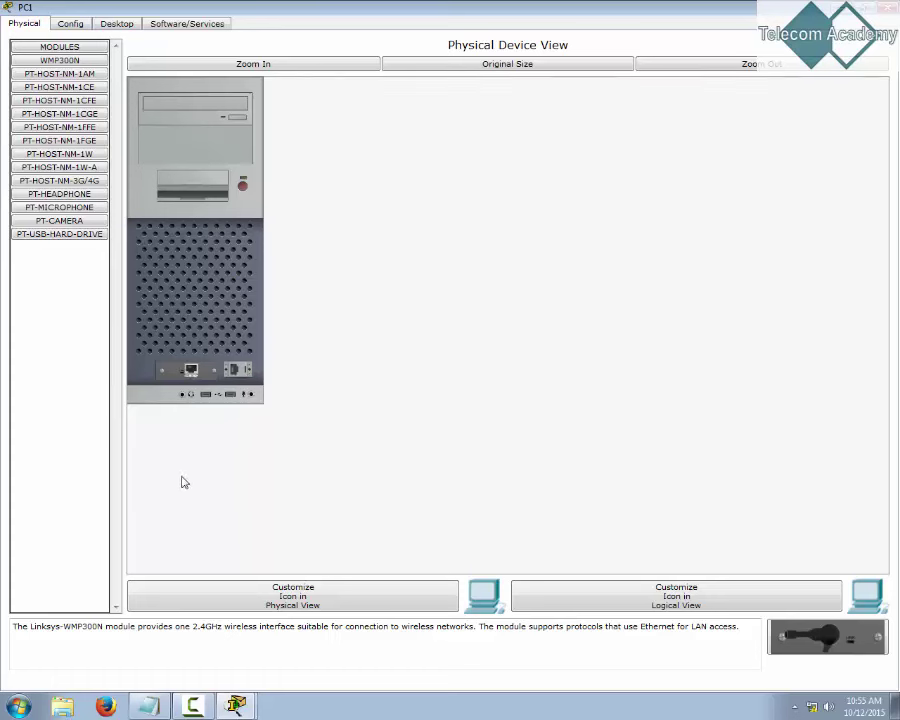
drag(157, 372, 800, 636)
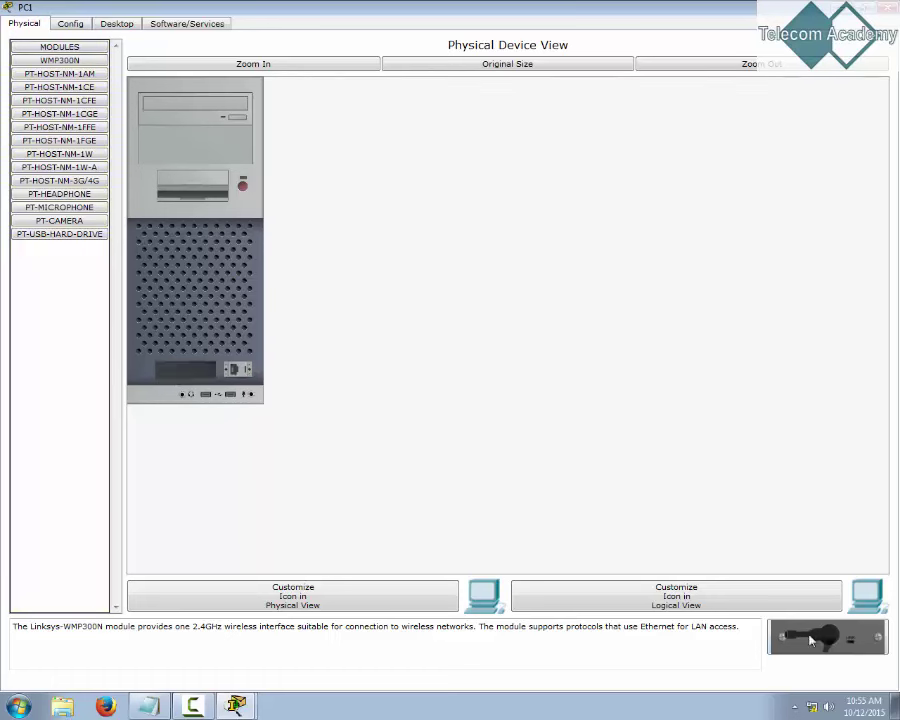
drag(192, 374, 778, 645)
drag(856, 646, 178, 370)
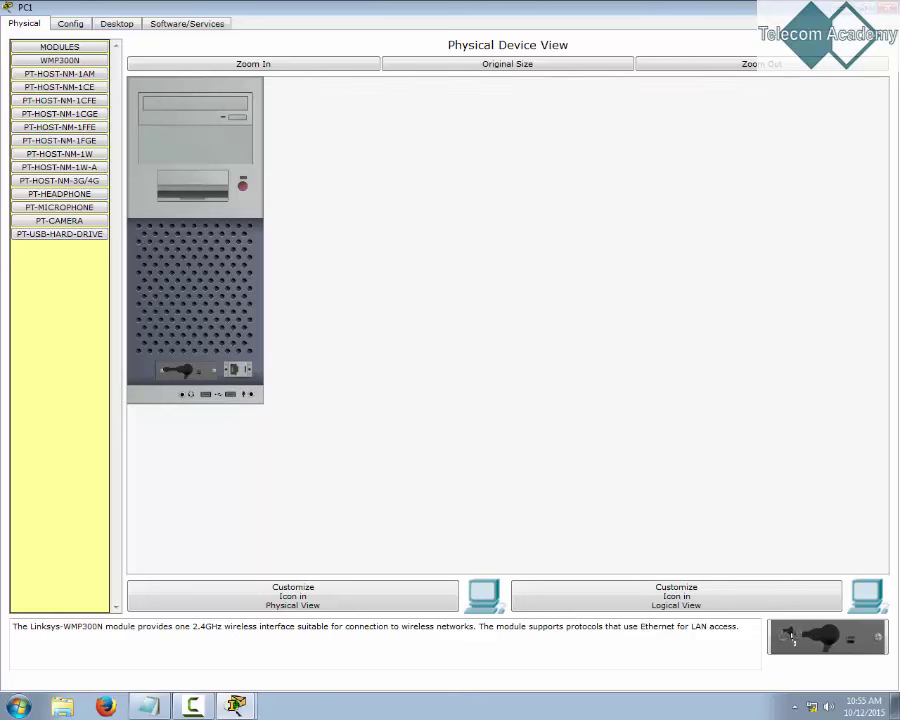
drag(785, 641, 184, 373)
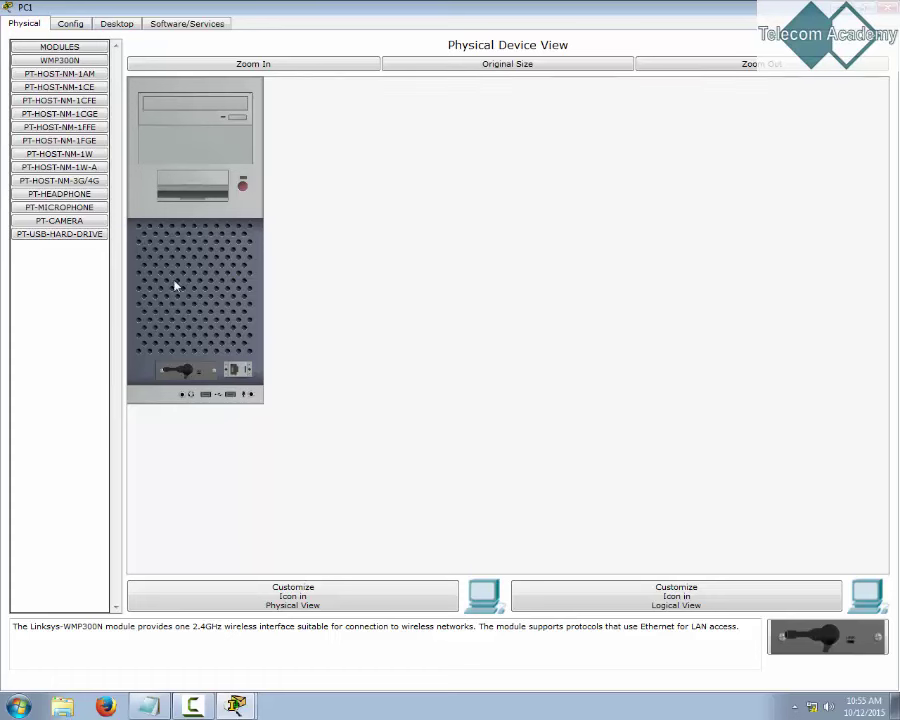
click(243, 186)
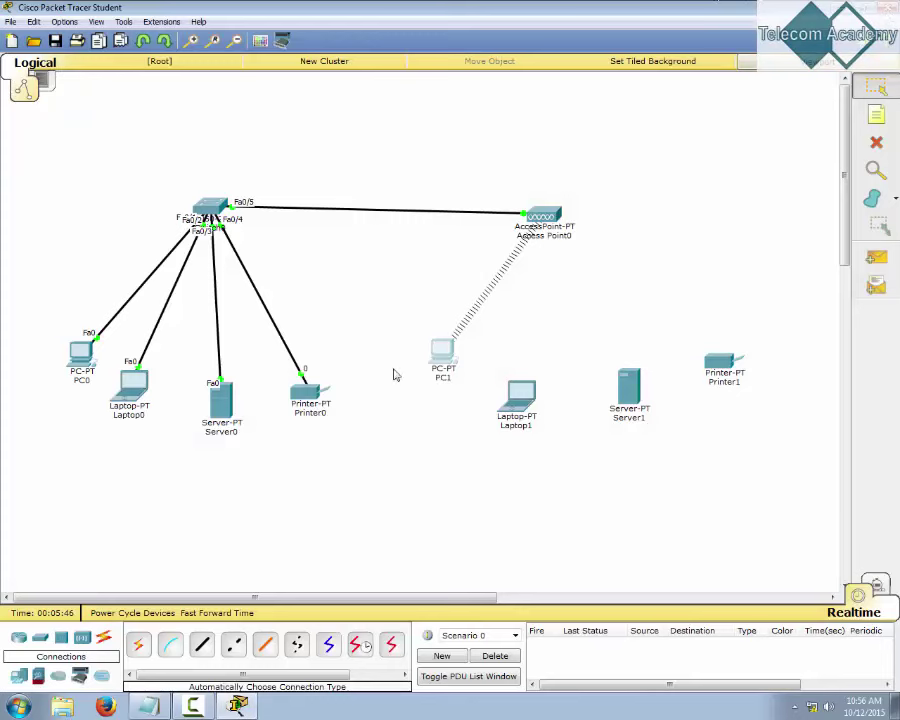
click(888, 8)
Replace Laptop1's Ethernet module with a WPC300N wireless module, leaving the laptop powered on.
click(516, 395)
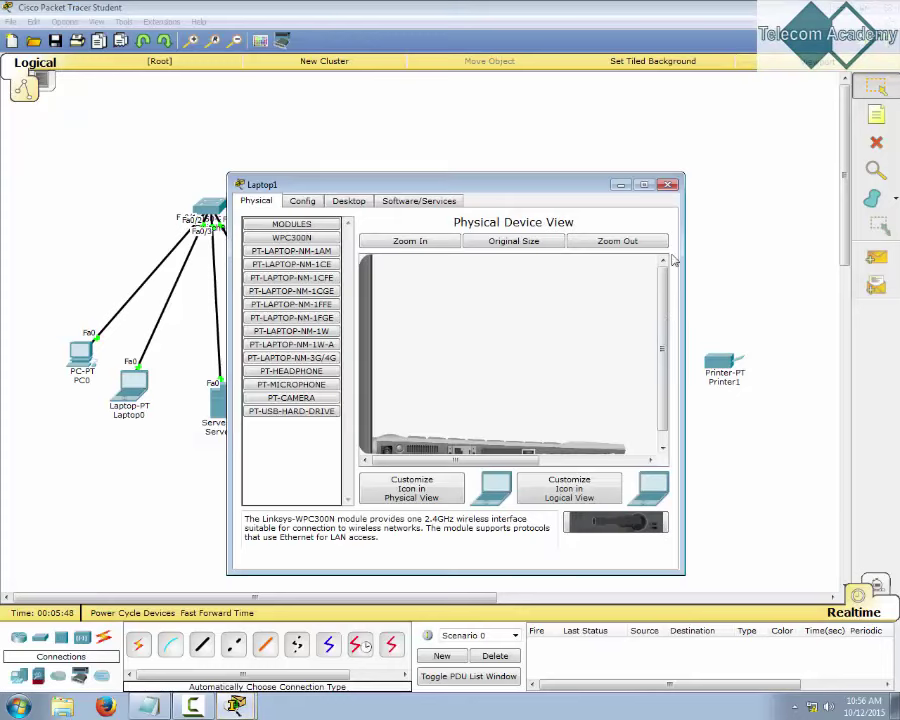
drag(549, 174, 549, 124)
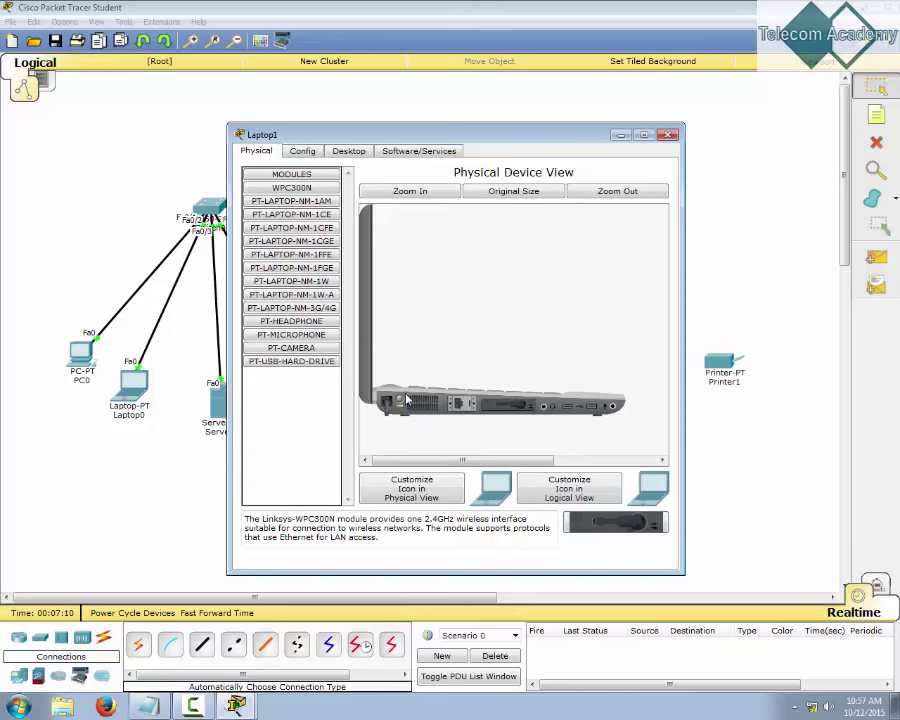
click(667, 134)
Power off Server1, swap its Ethernet module for a WMP300N wireless module, and power it back on.
click(629, 382)
drag(685, 340, 830, 340)
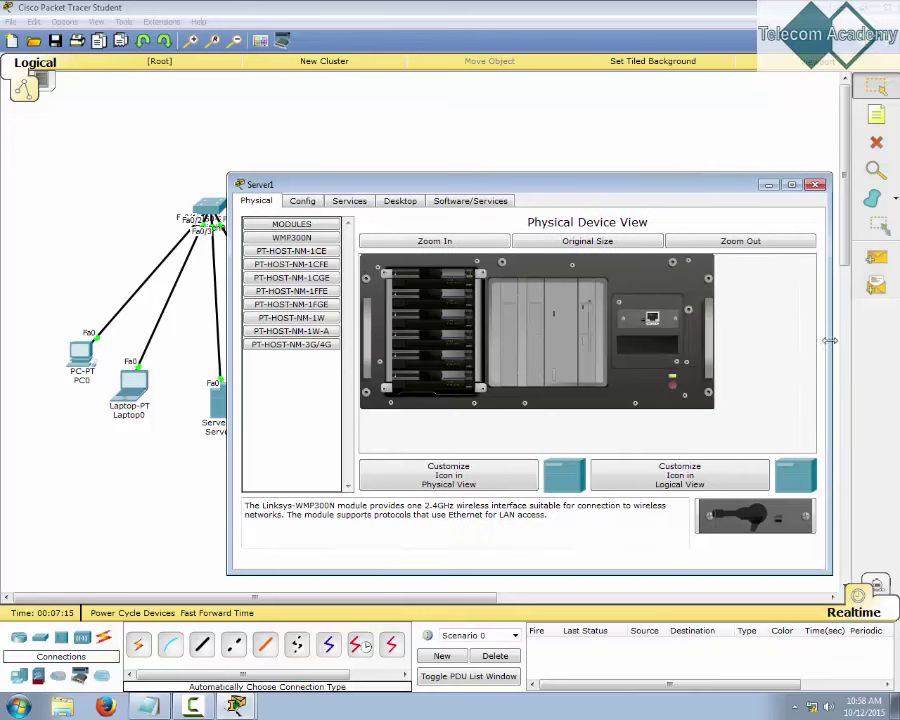
click(673, 386)
drag(628, 327, 650, 325)
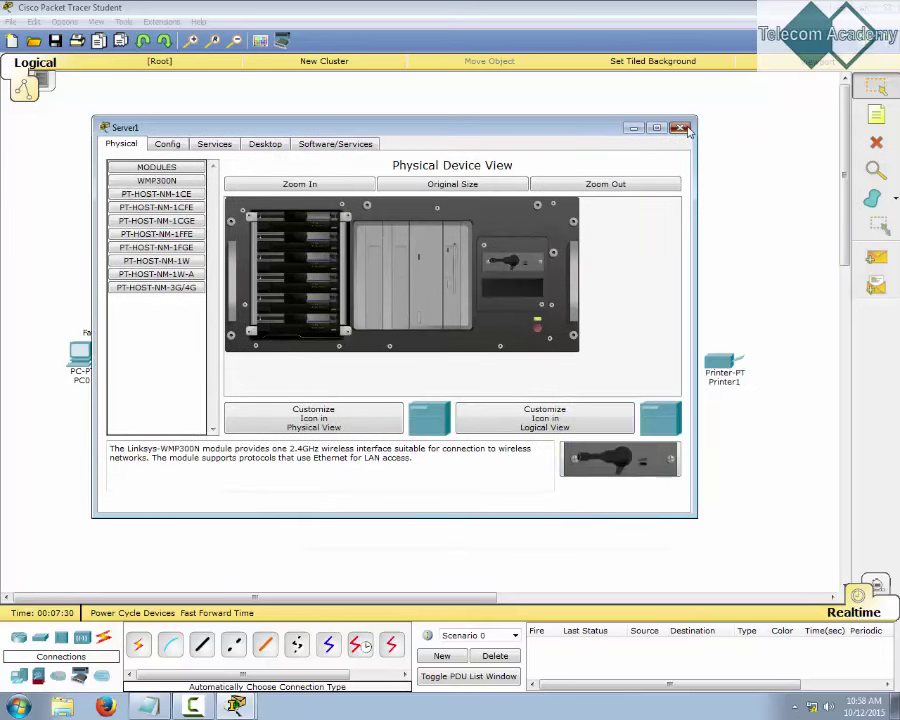
click(668, 122)
Replace Printer1's Ethernet module with a WMP300N wireless module.
click(722, 365)
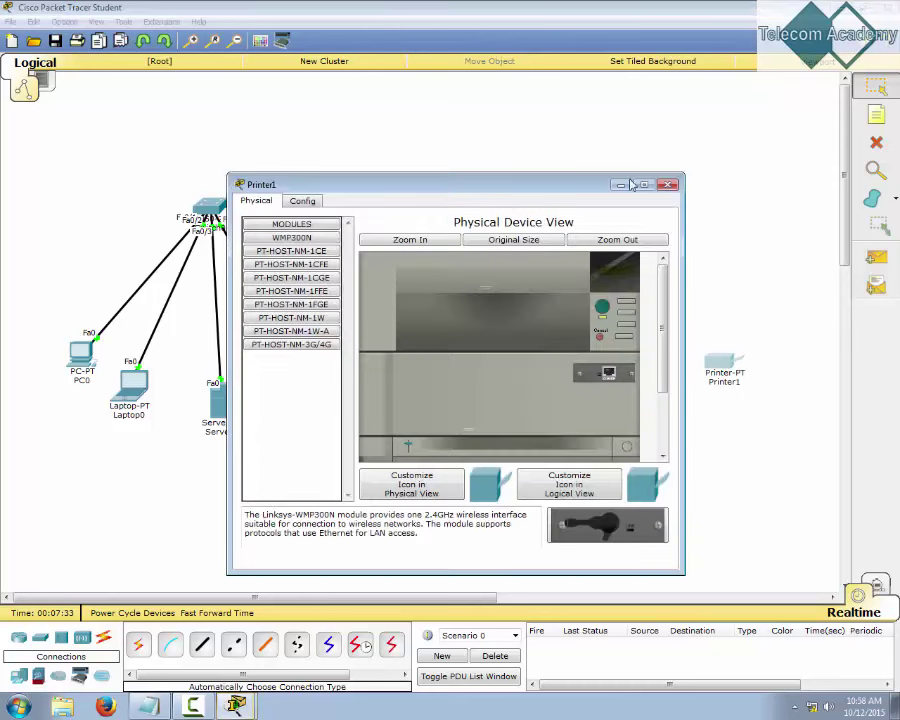
drag(608, 369, 300, 300)
drag(570, 369, 570, 369)
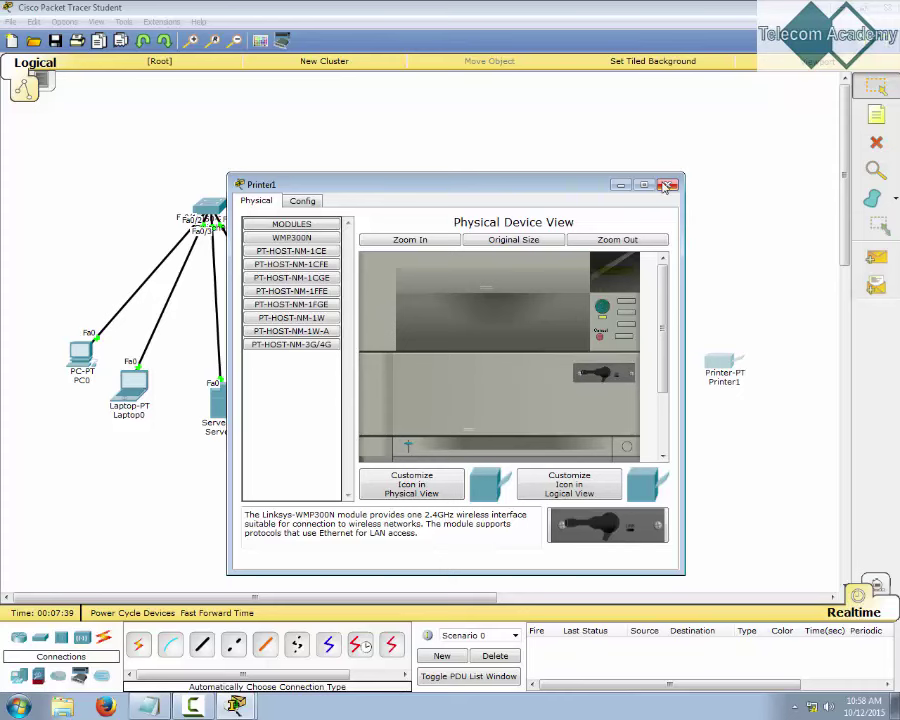
Give PC0 the static IP address 10.0.0.1 with the default subnet mask 255.0.0.0.
drag(570, 185, 420, 108)
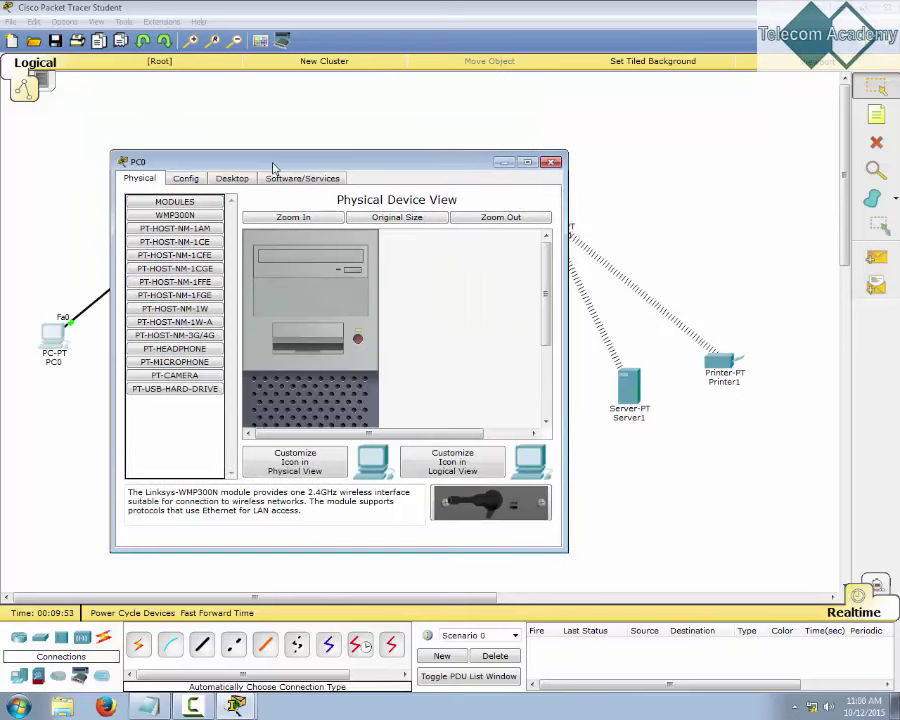
drag(241, 164, 307, 386)
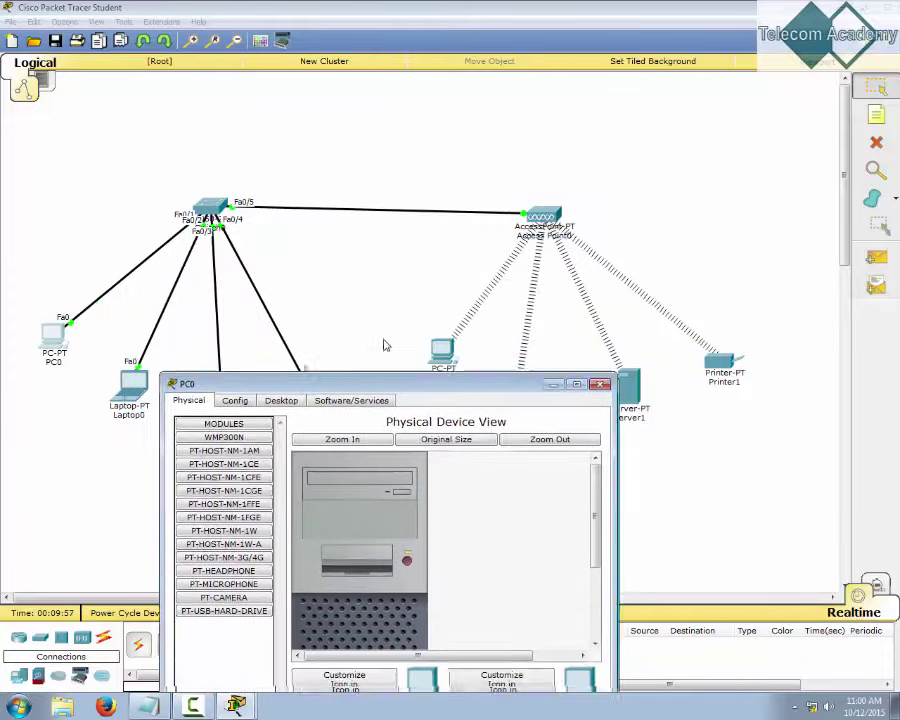
drag(384, 345, 350, 152)
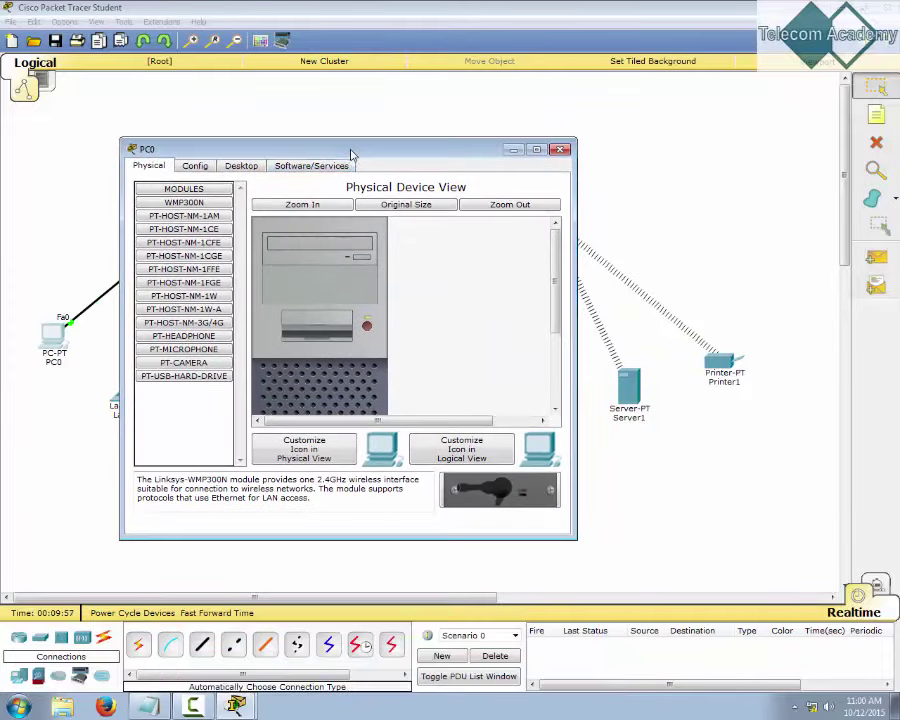
click(241, 166)
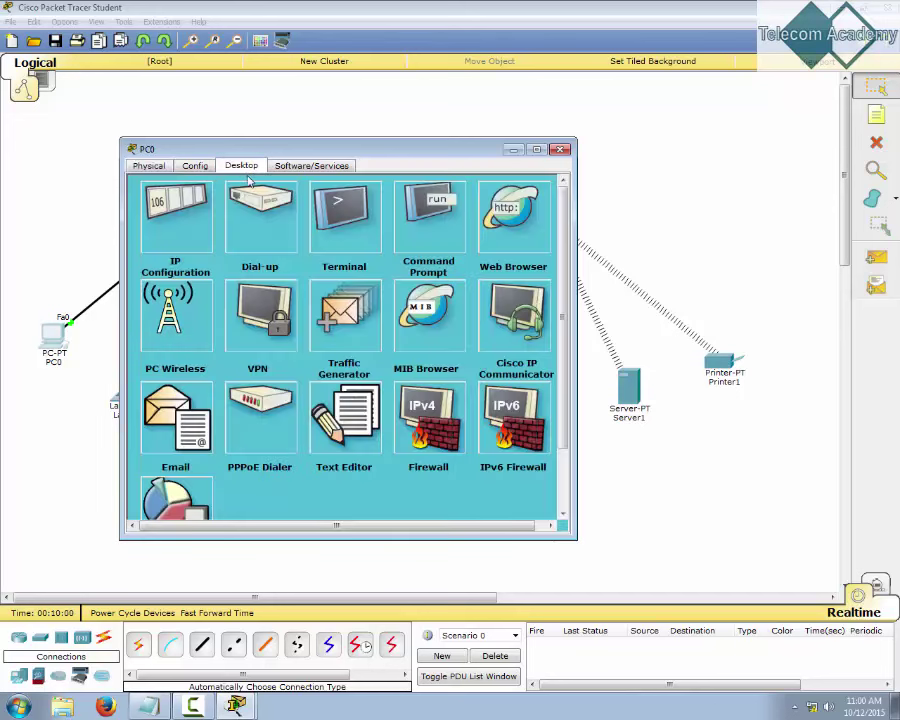
click(190, 220)
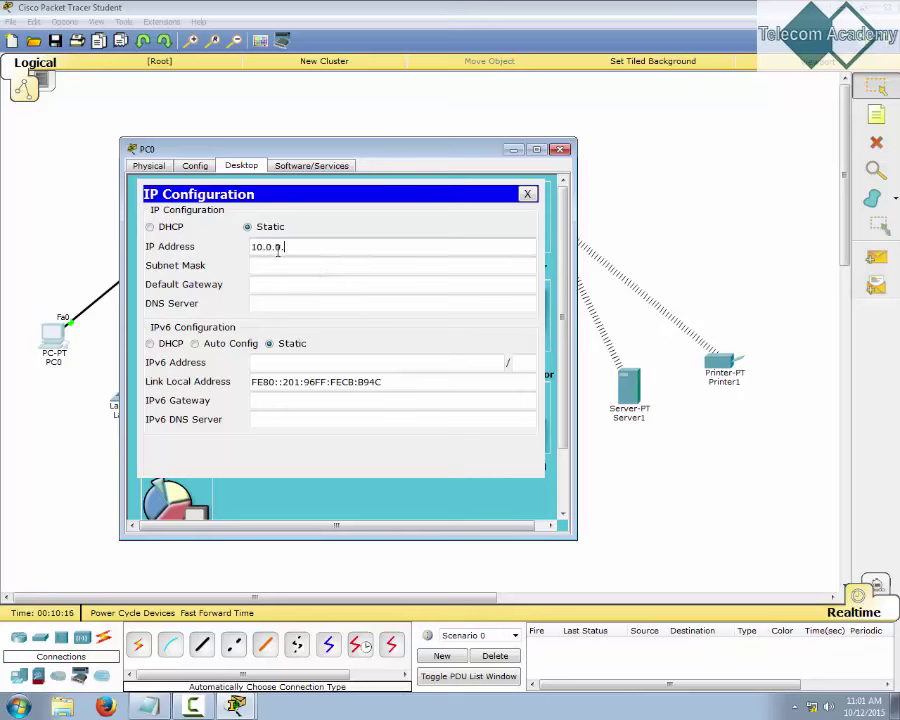
text(1)
key(Tab)
click(290, 249)
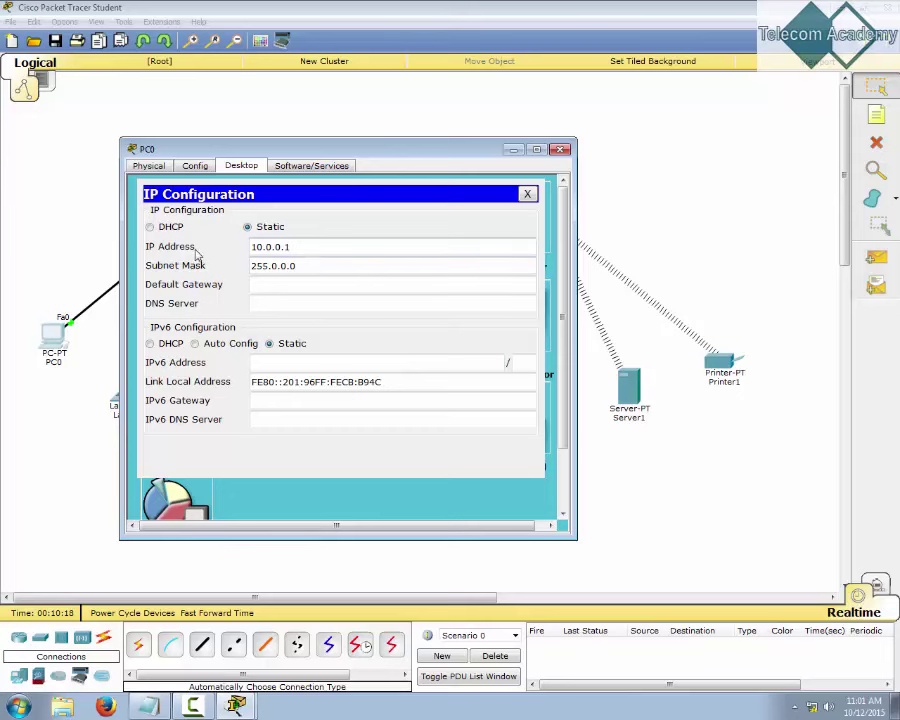
Review PC0's IP address and subnet mask entries, and close its configuration window.
drag(268, 156, 385, 164)
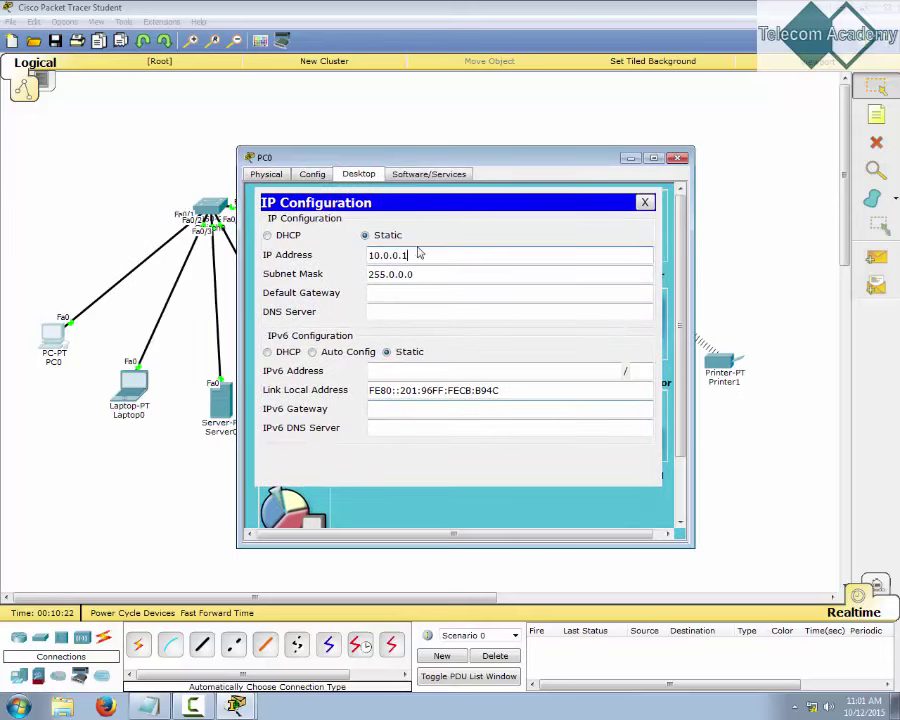
drag(422, 257, 346, 256)
key(Tab)
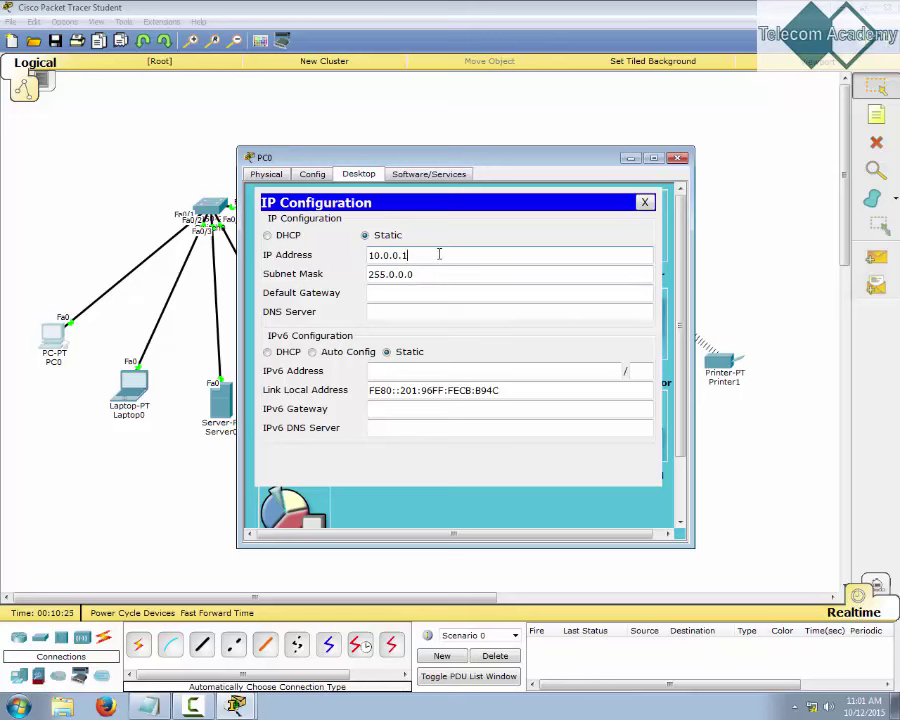
click(402, 274)
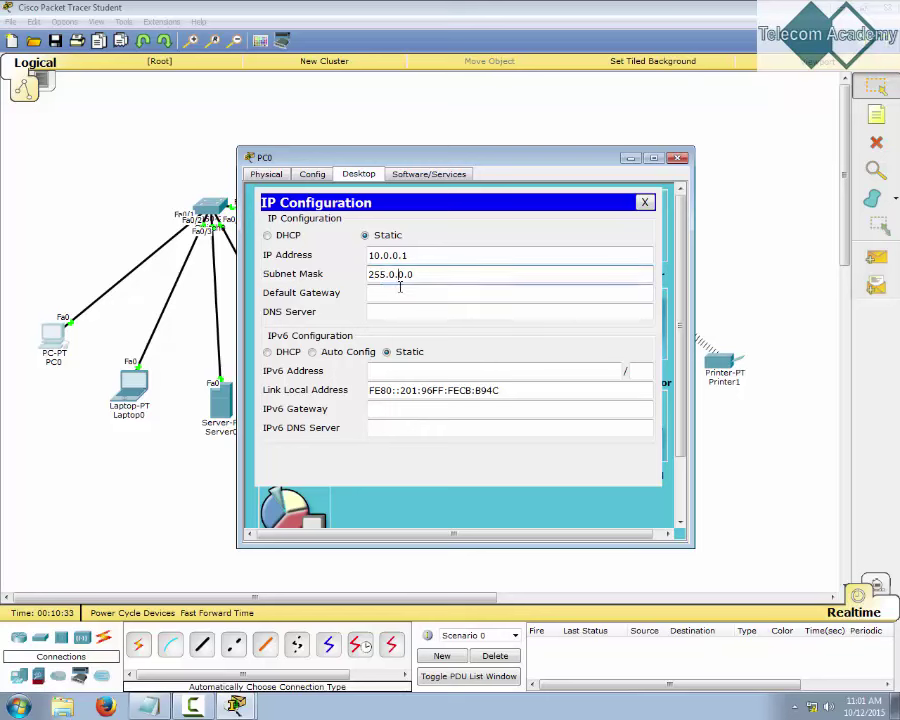
drag(452, 254, 353, 254)
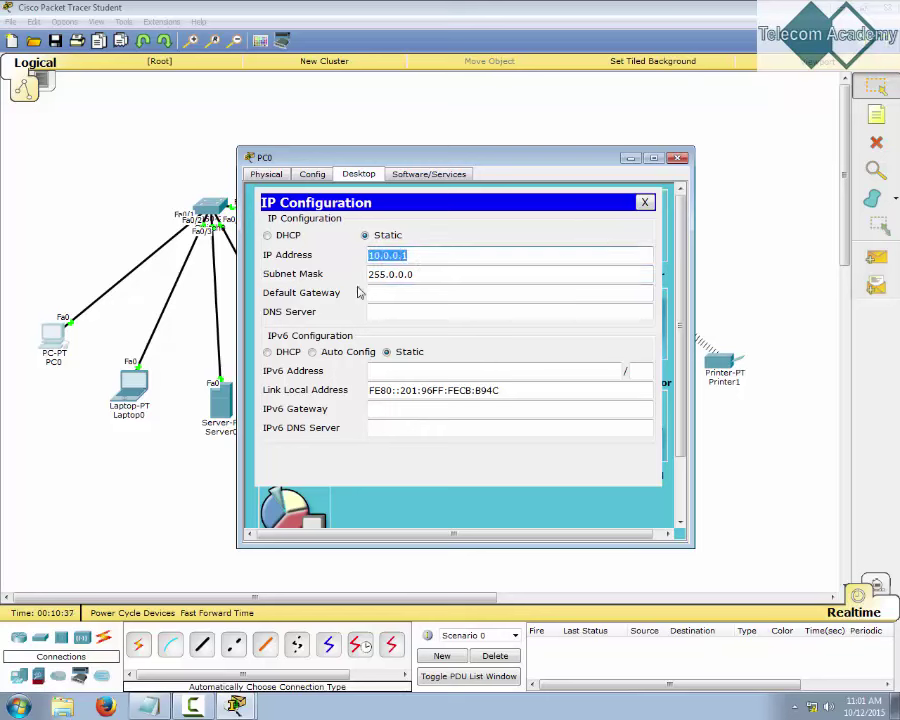
click(410, 275)
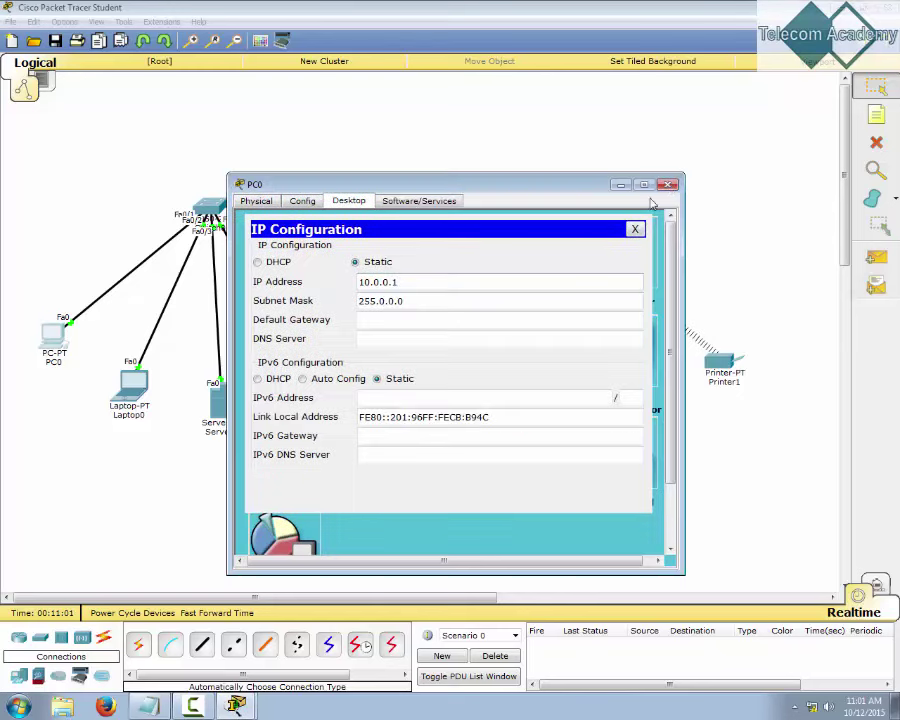
click(646, 177)
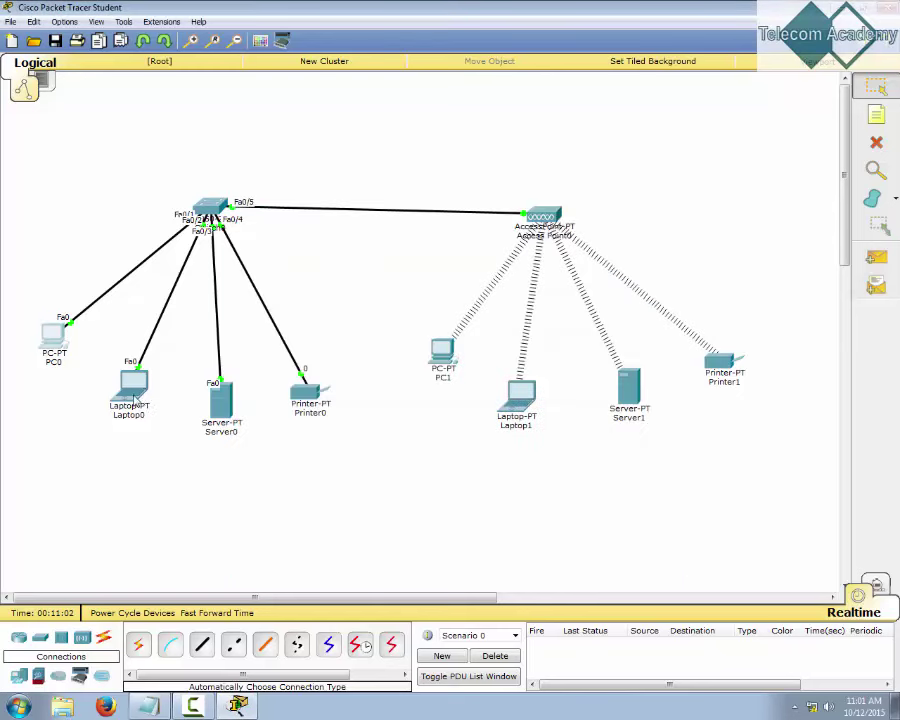
Give Laptop0 the static IP address 10.0.0.2 with the default subnet mask 255.0.0.0.
click(135, 390)
click(349, 200)
click(285, 262)
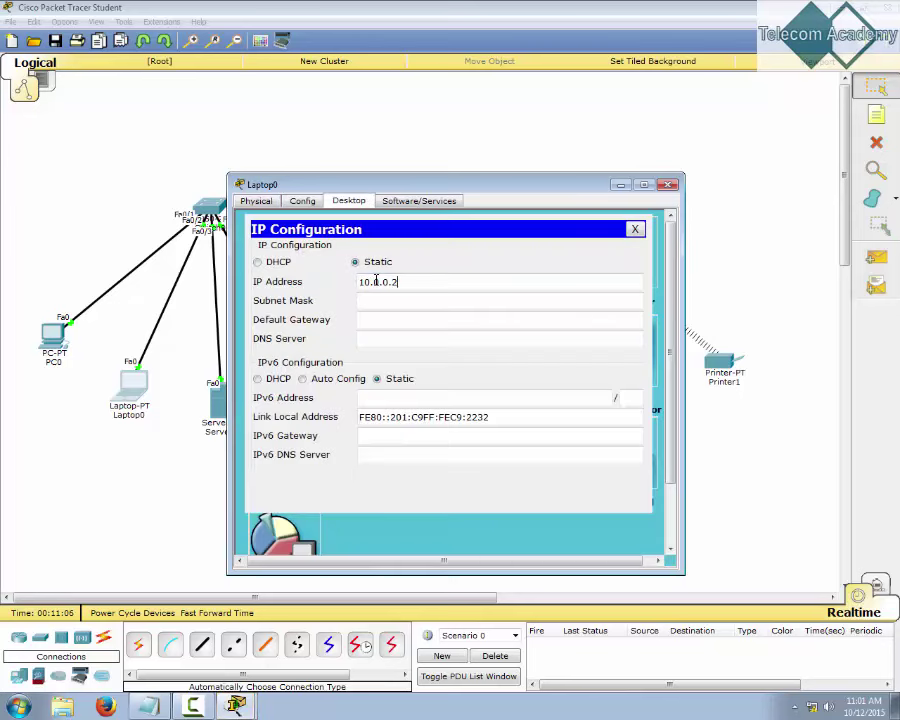
key(Tab)
key(Tab)
click(426, 302)
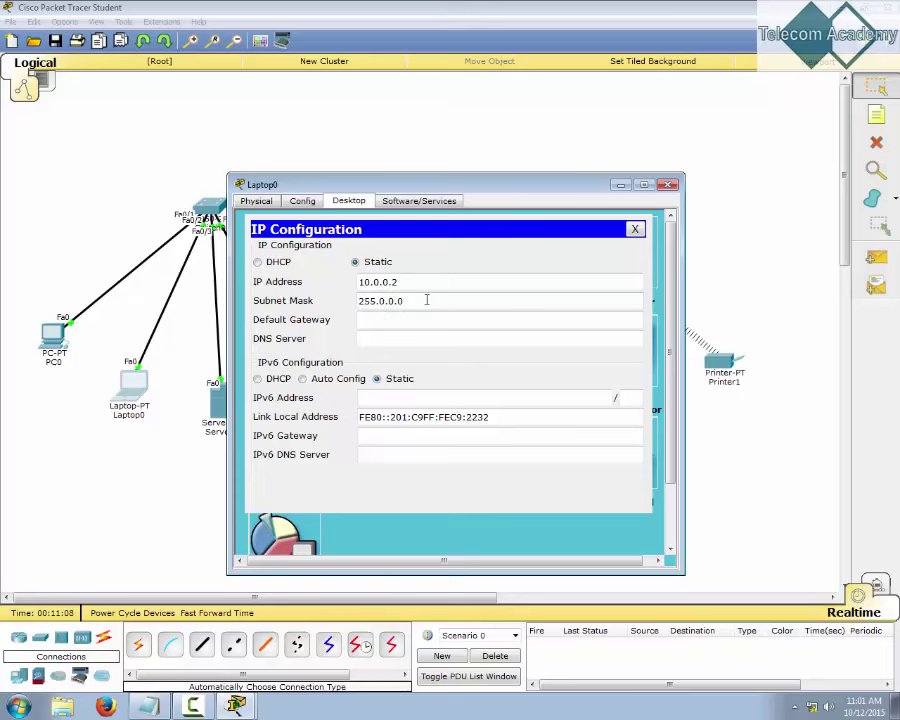
Close Laptop0's window, and give Server0 the static IP address 10.0.0.3 with the default subnet mask.
click(669, 186)
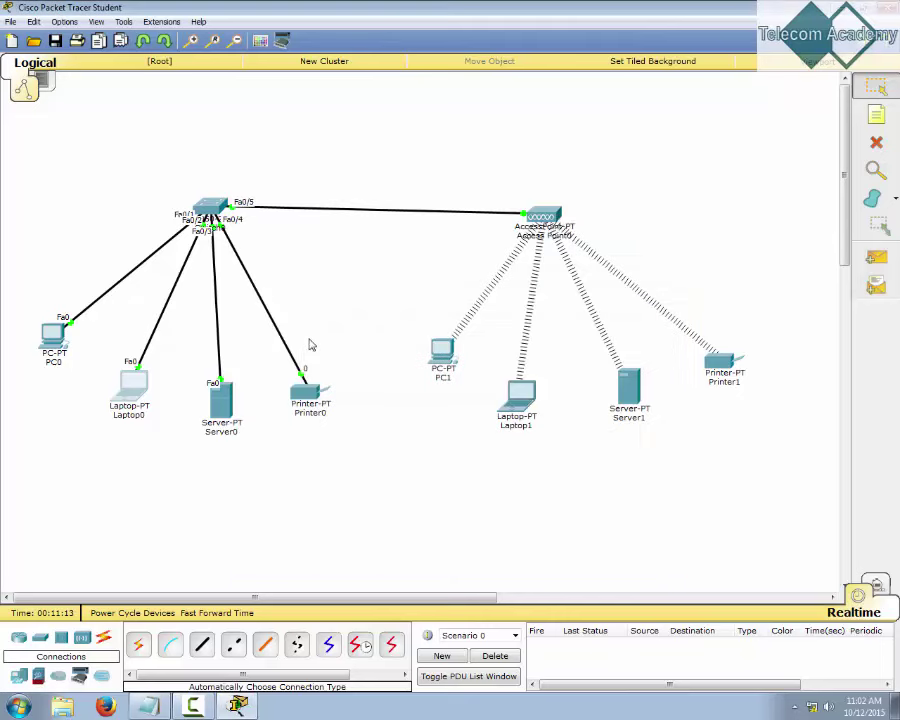
click(218, 398)
click(400, 201)
click(283, 263)
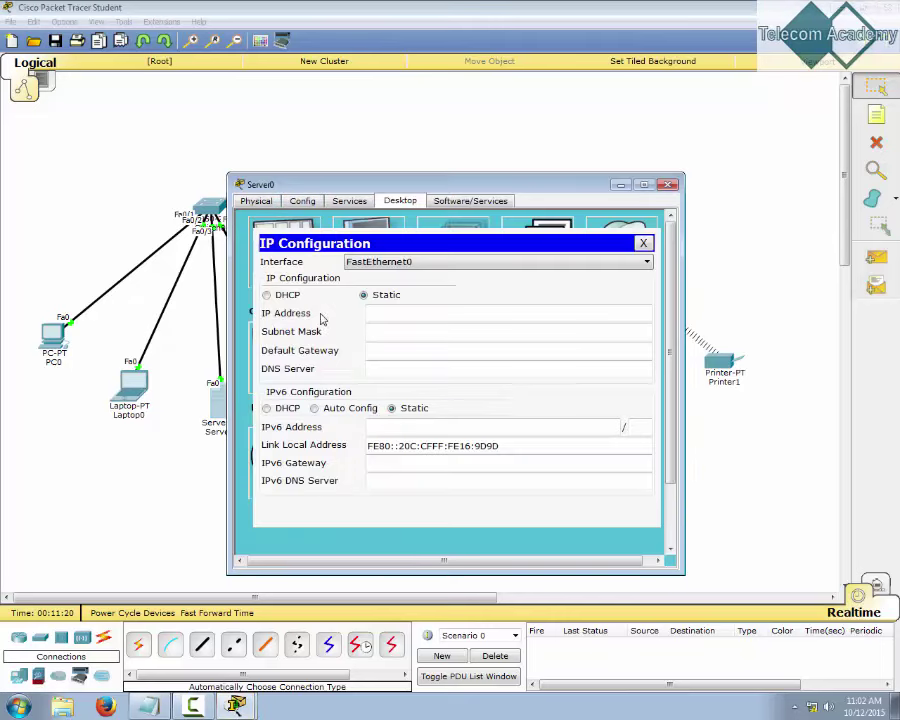
click(379, 313)
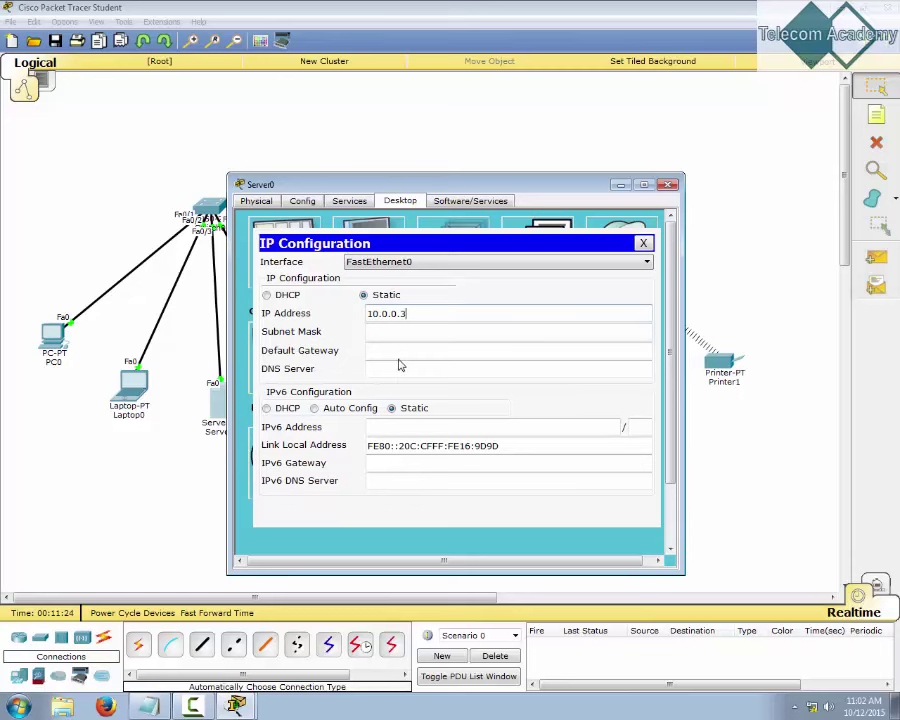
key(Tab)
key(Tab)
click(668, 184)
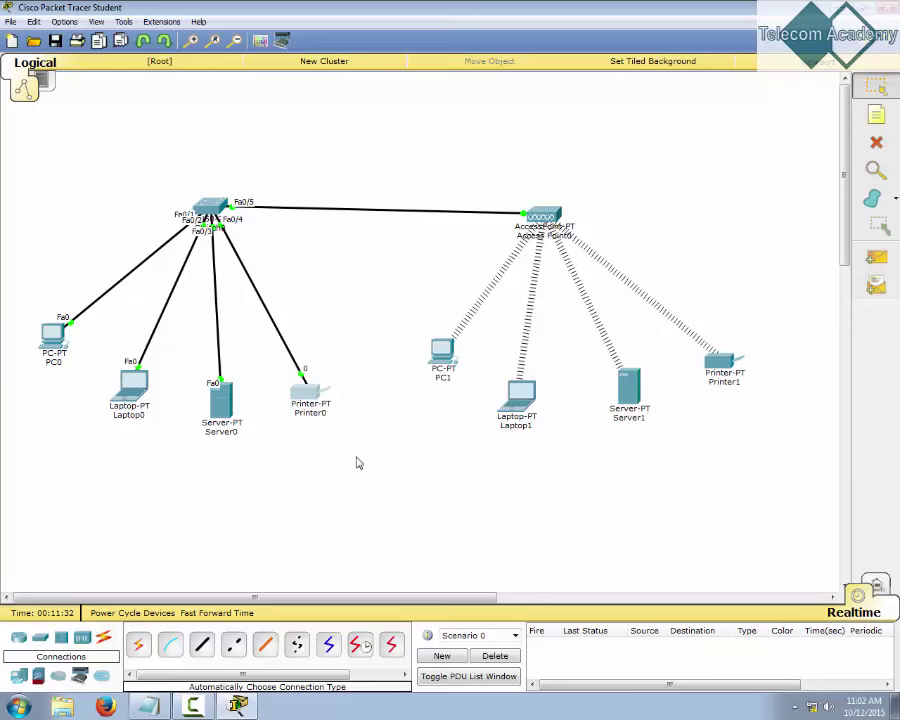
Give Printer0's FastEthernet0 interface the static IP address 10.0.0.4 with the default subnet mask 255.0.0.0.
double_click(308, 389)
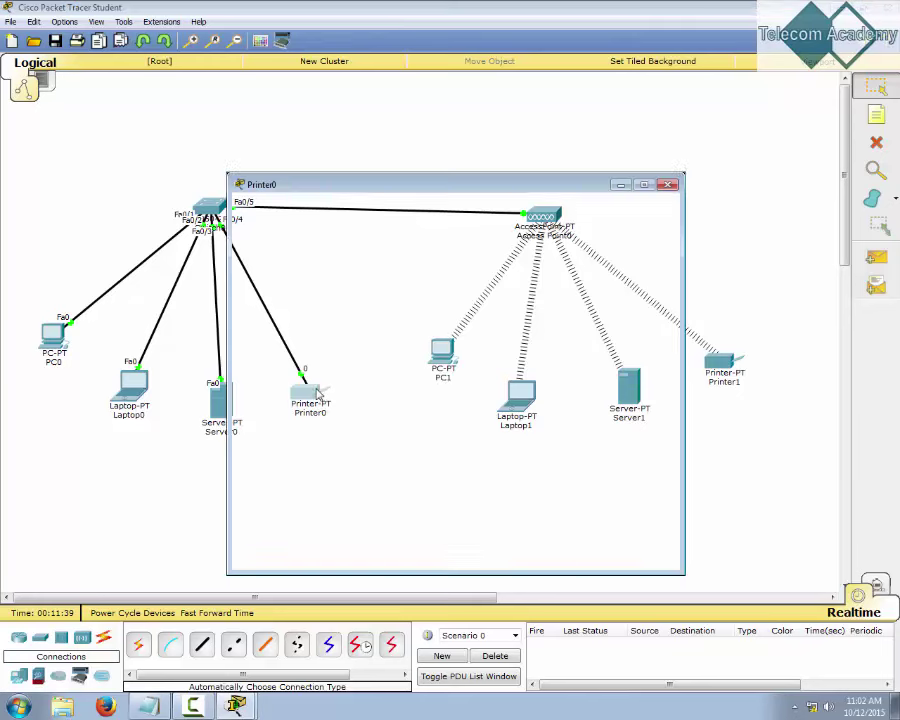
drag(394, 184, 429, 162)
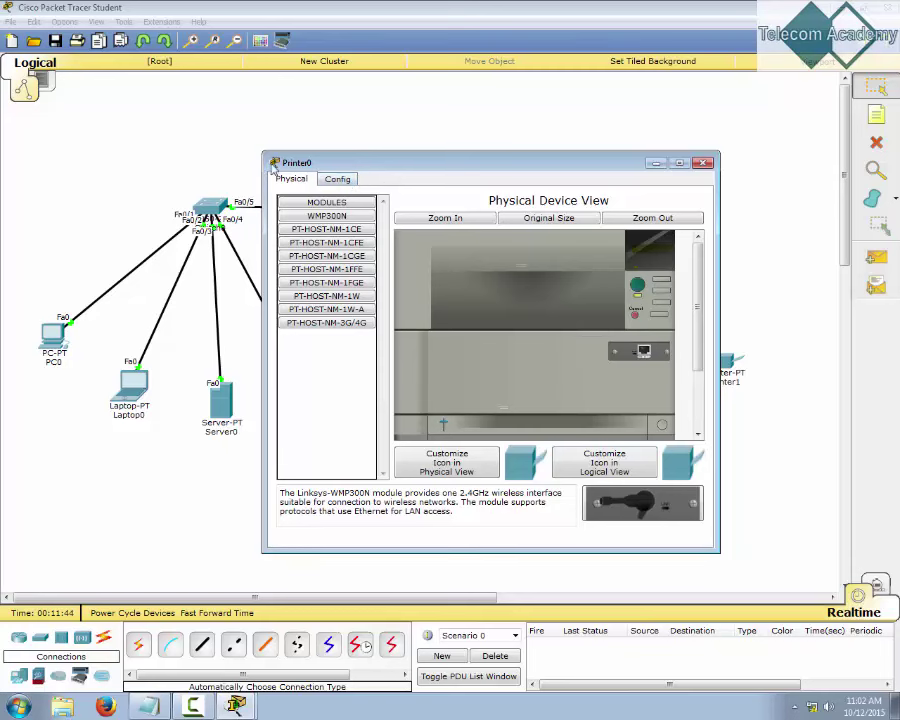
click(338, 180)
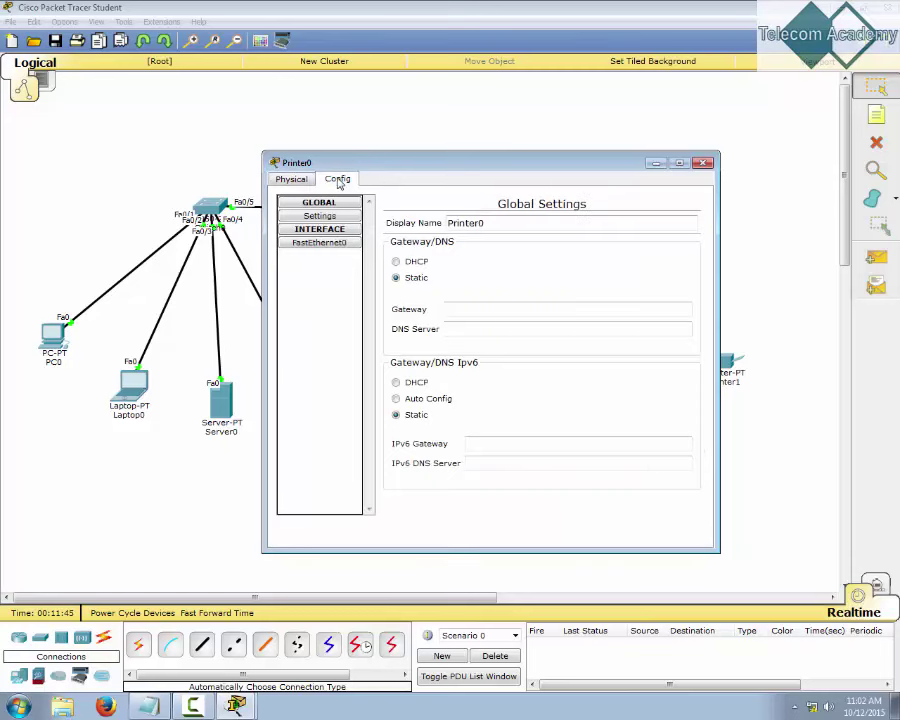
click(304, 244)
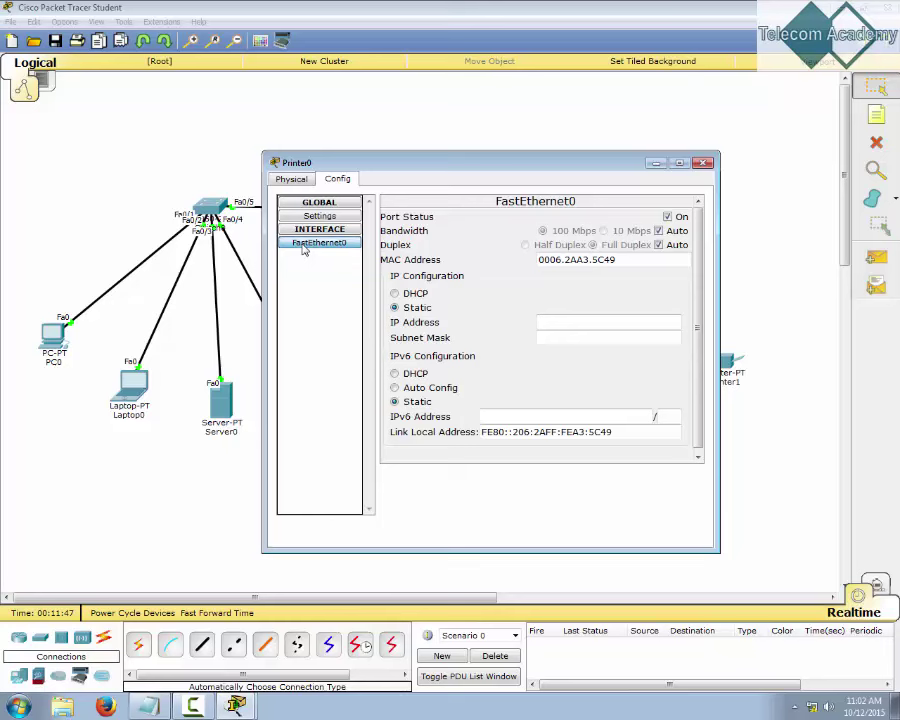
click(554, 321)
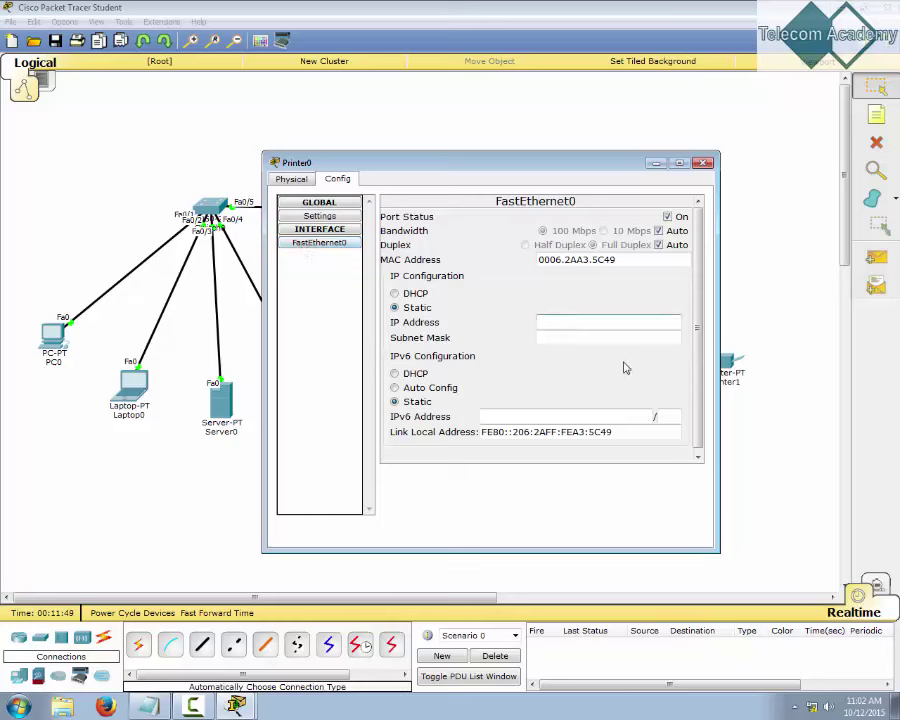
text(10.0.0.4)
key(Tab)
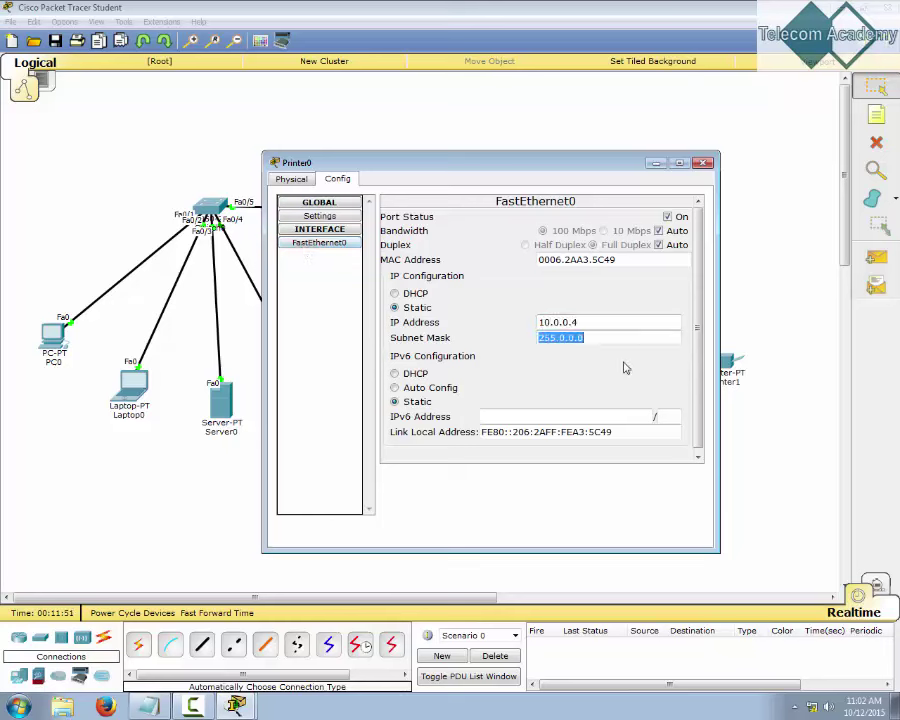
click(585, 337)
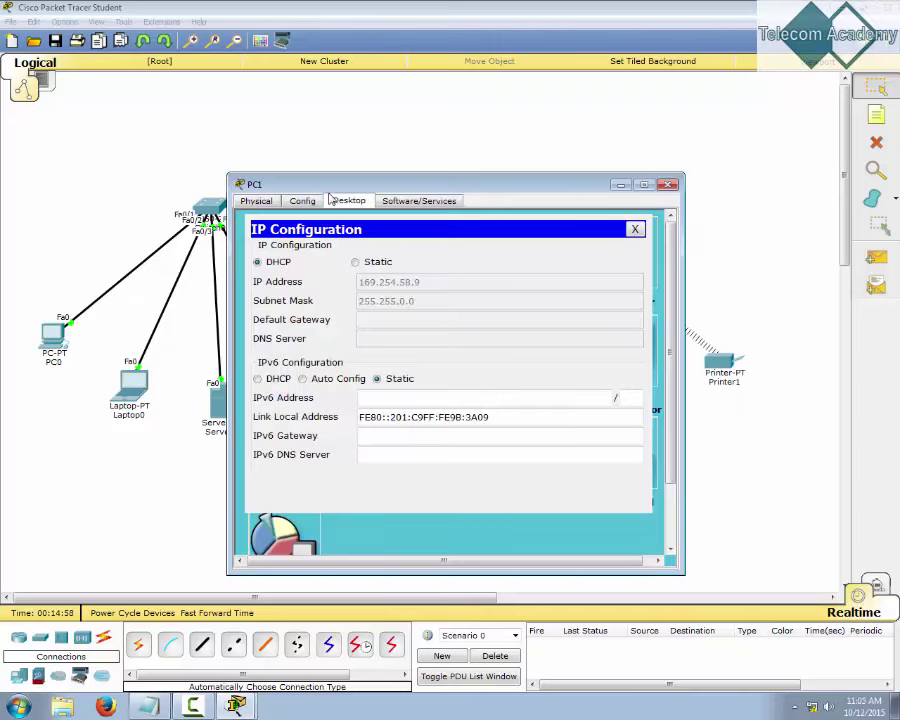
Examine the DHCP address assignment in PC1's IP configuration, and return to the network topology.
drag(304, 186, 86, 119)
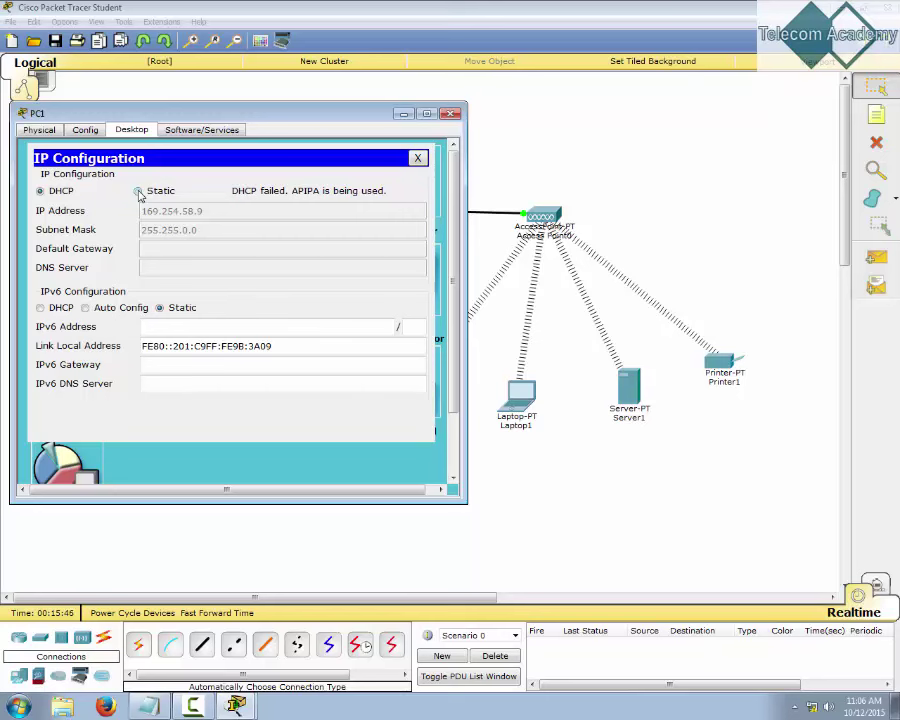
drag(126, 118, 235, 133)
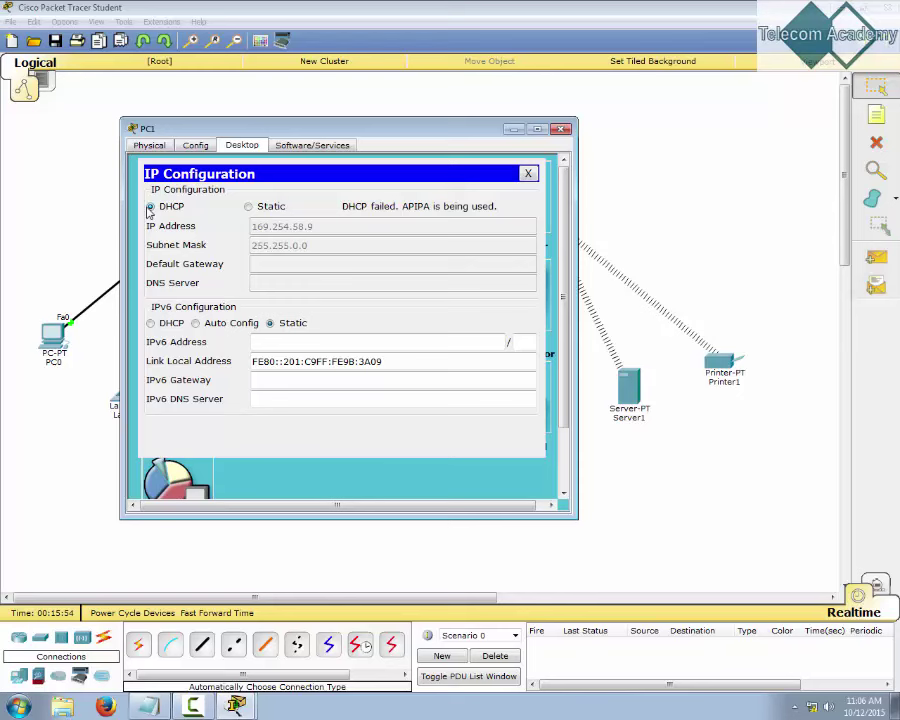
click(800, 267)
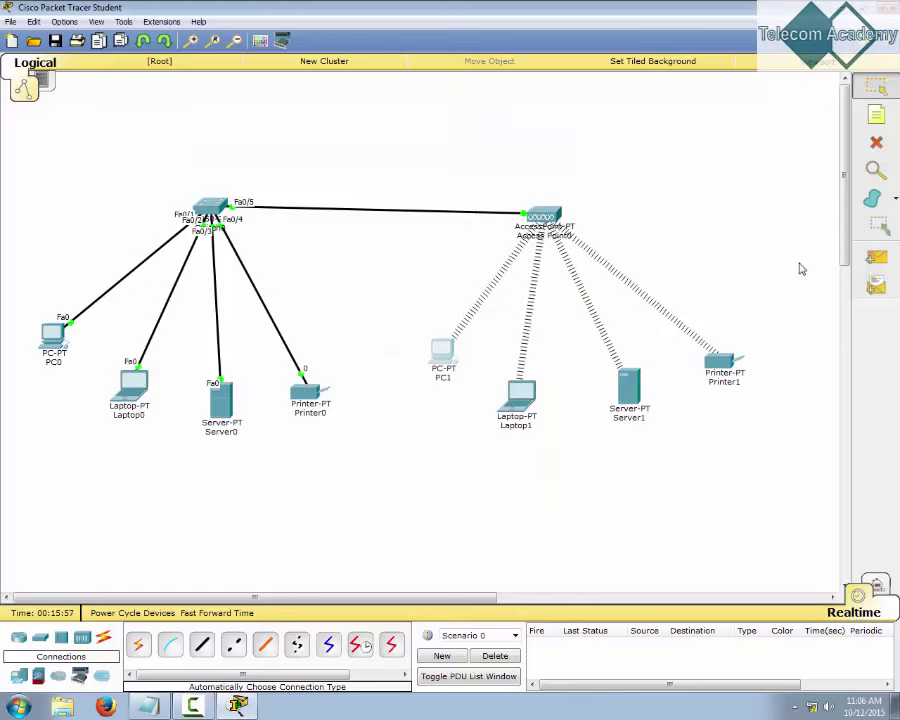
drag(800, 282, 412, 434)
click(404, 432)
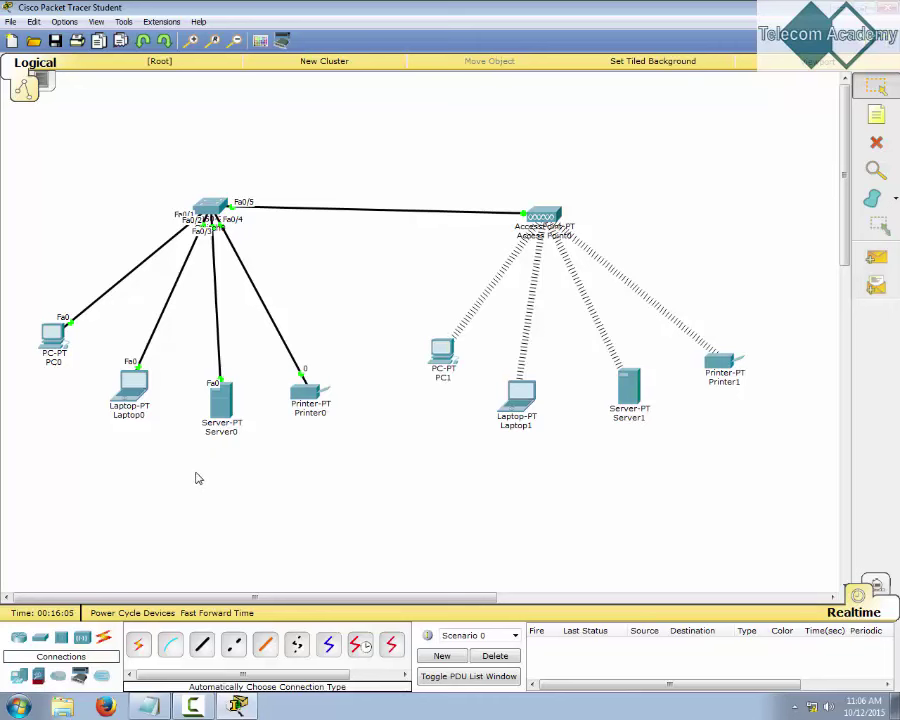
Set the start IP address of Server0's DHCP pool serverPool to 10.0.0.100 and save the pool.
click(216, 408)
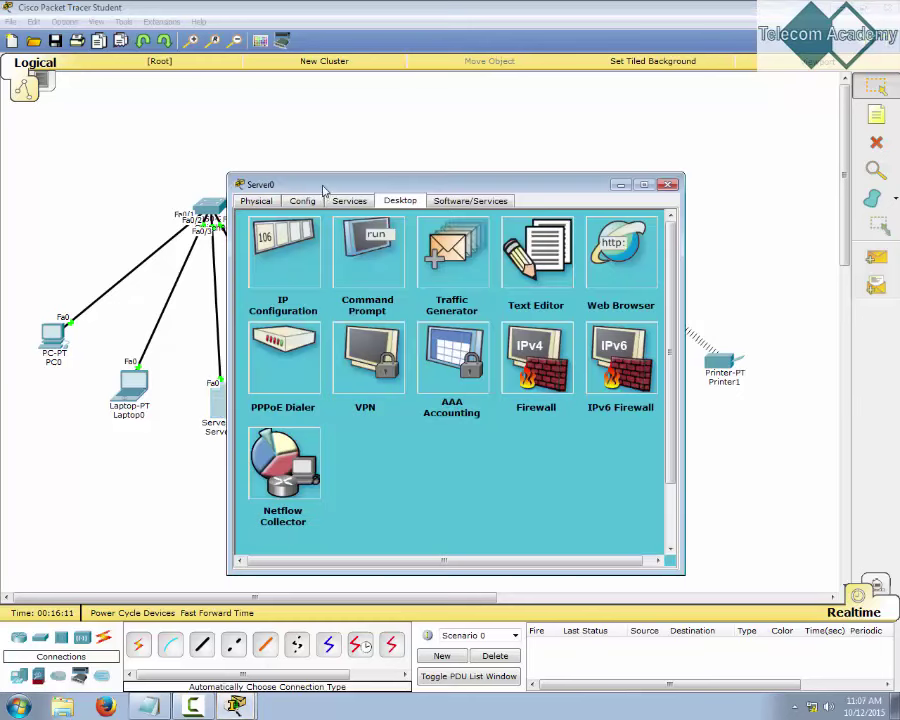
drag(323, 190, 229, 122)
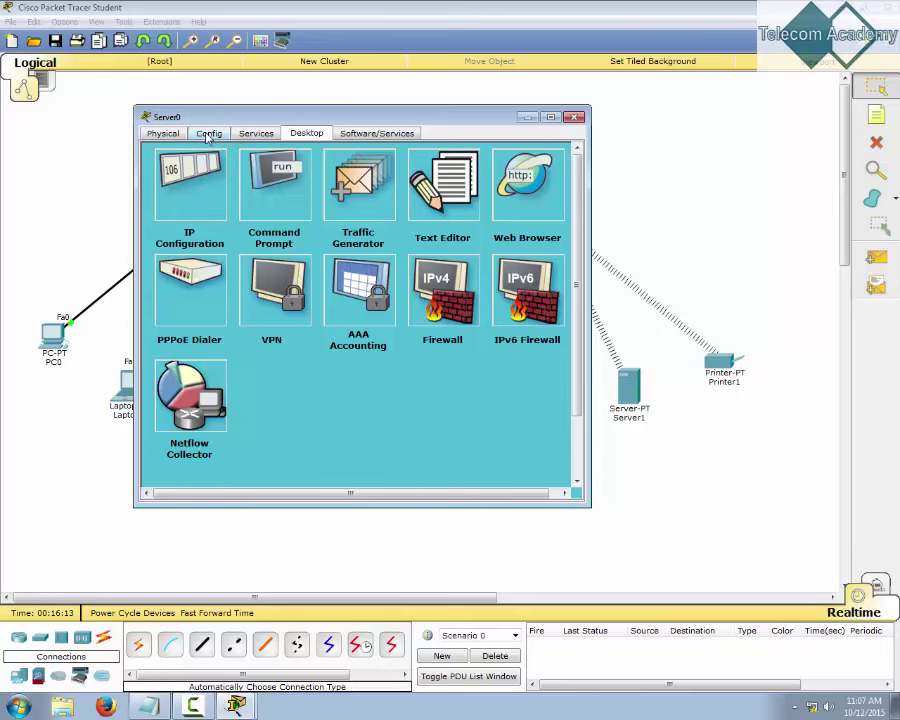
click(208, 136)
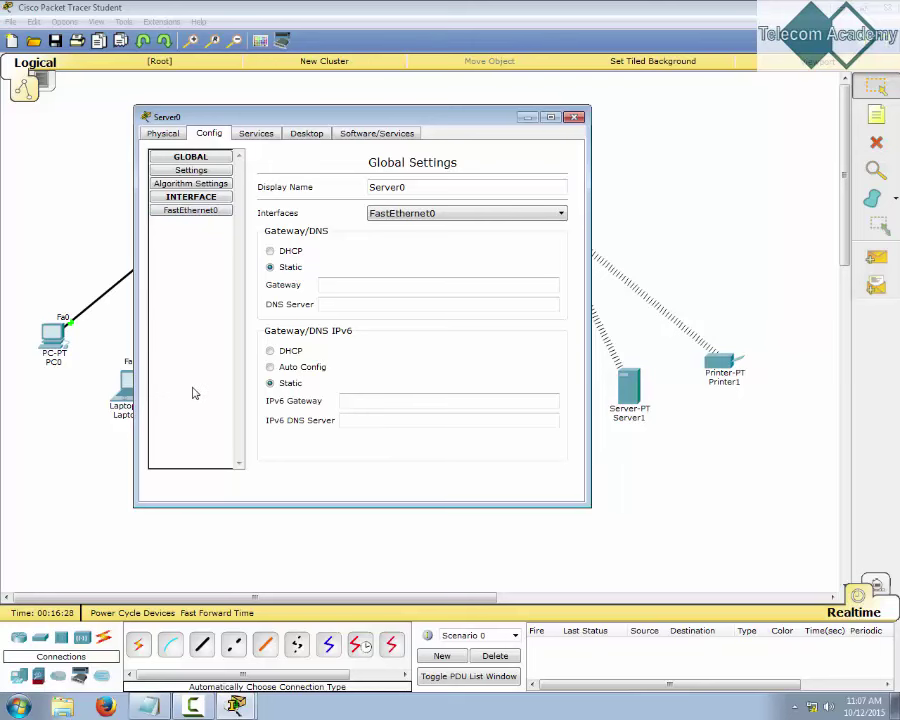
click(256, 134)
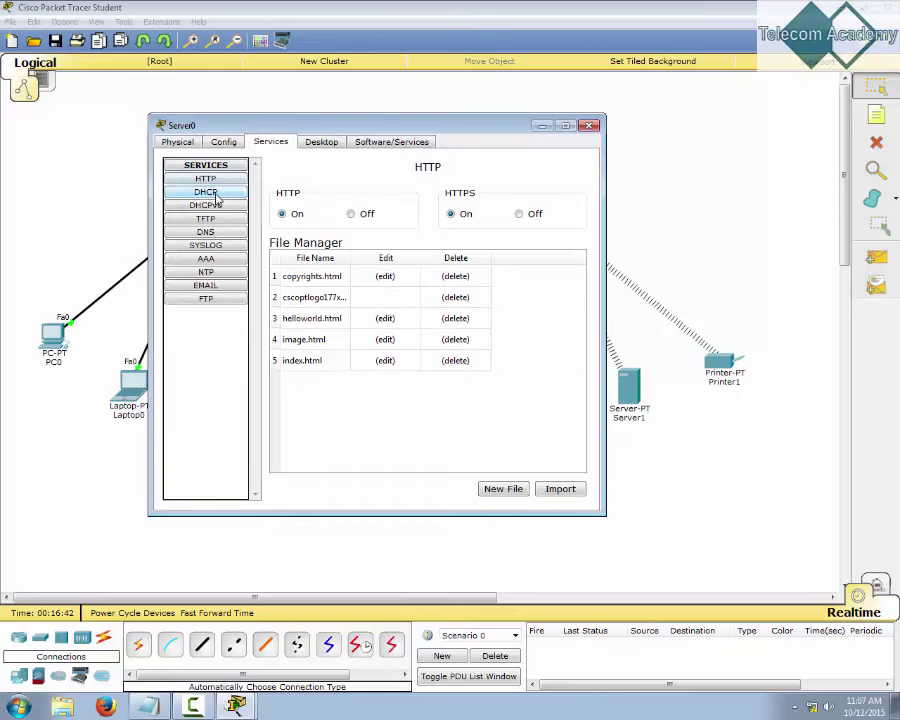
click(216, 197)
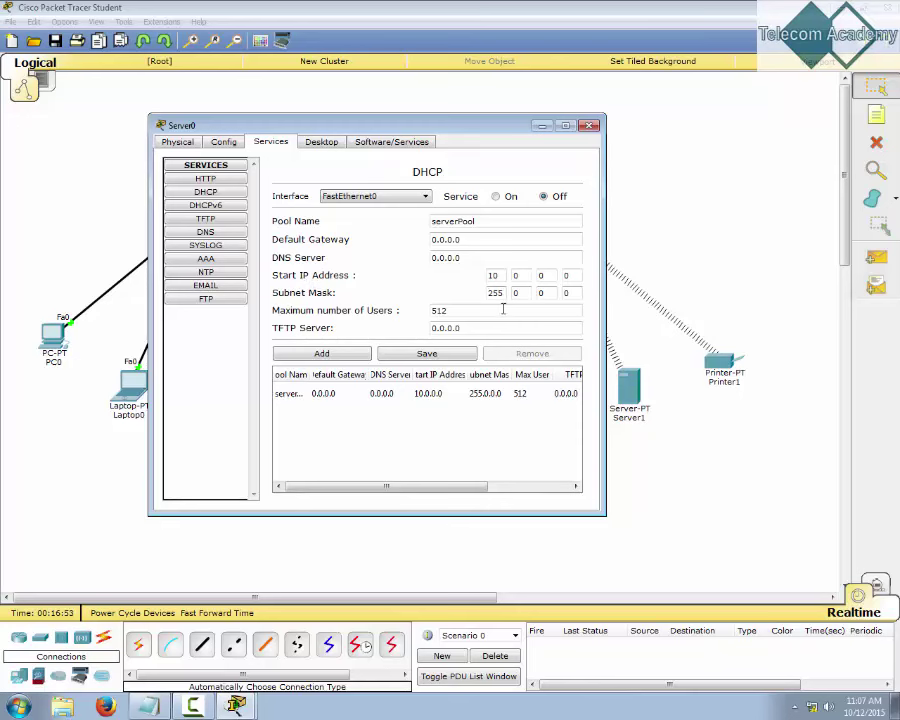
double_click(566, 275)
click(475, 240)
drag(469, 240, 402, 241)
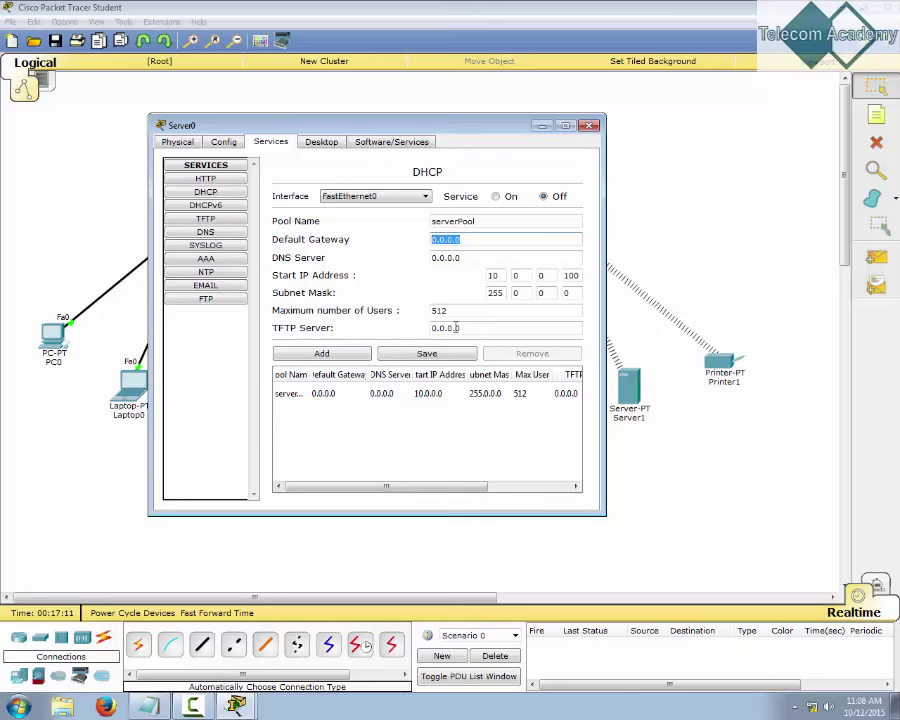
click(425, 357)
Turn on the DHCP service on Server0's FastEthernet0 interface and close the server's window.
click(496, 197)
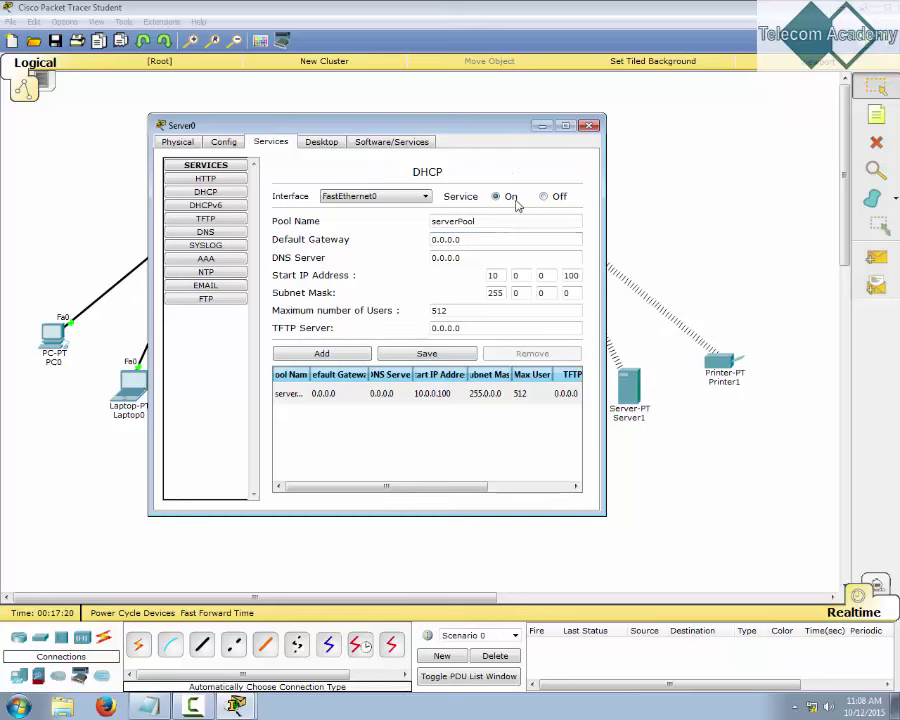
click(590, 126)
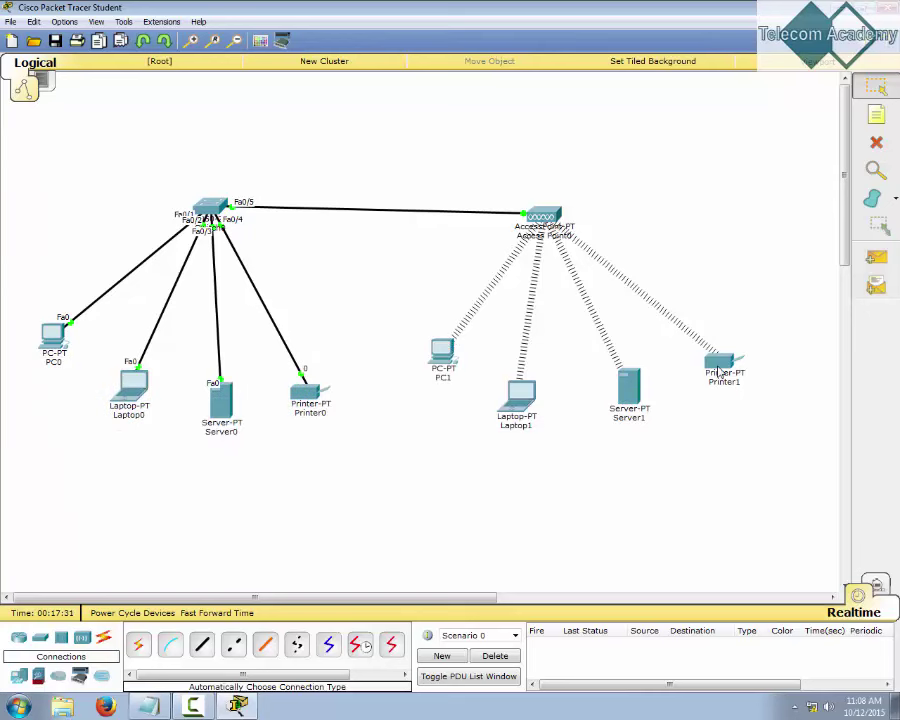
mouse_move(718, 372)
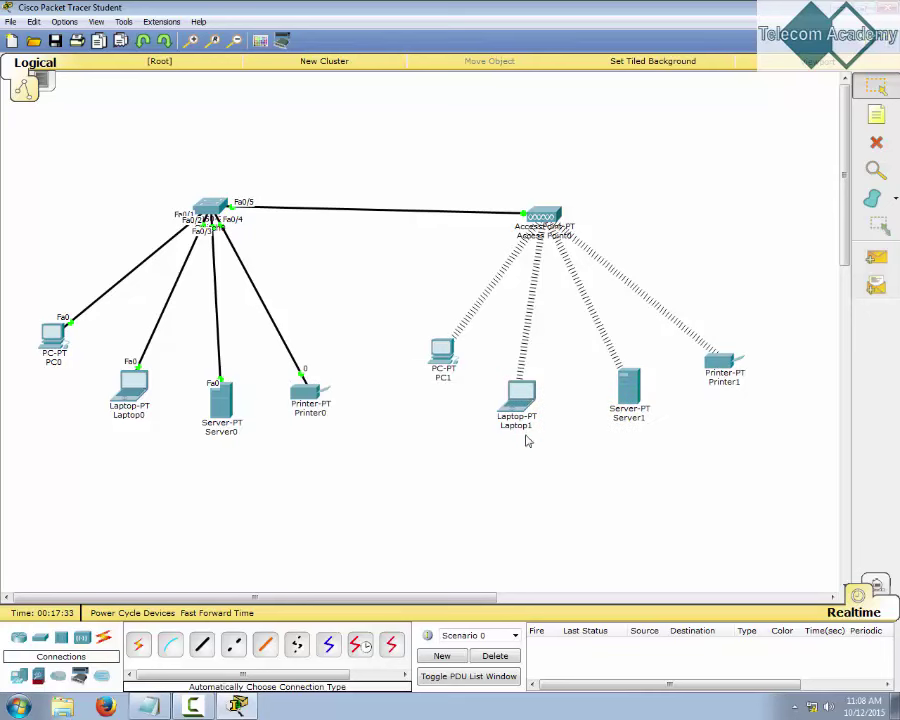